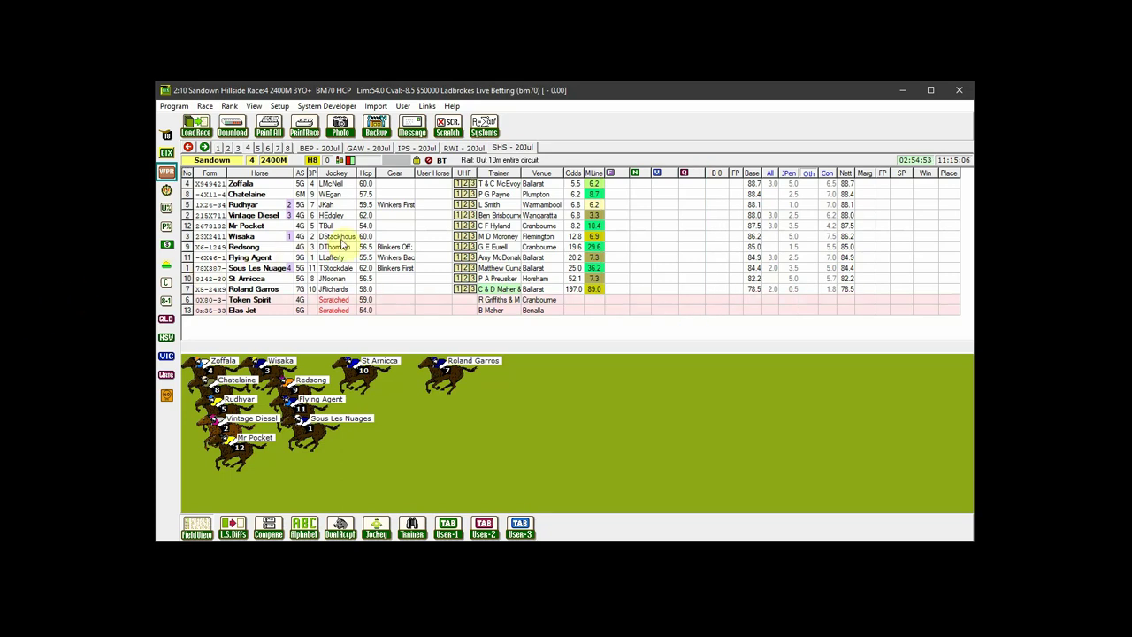
Load the live NSW, VIC and QLD odds for race 4 at Sandown Hillside.
{"action": "left_click", "coordinate": [647, 177]}
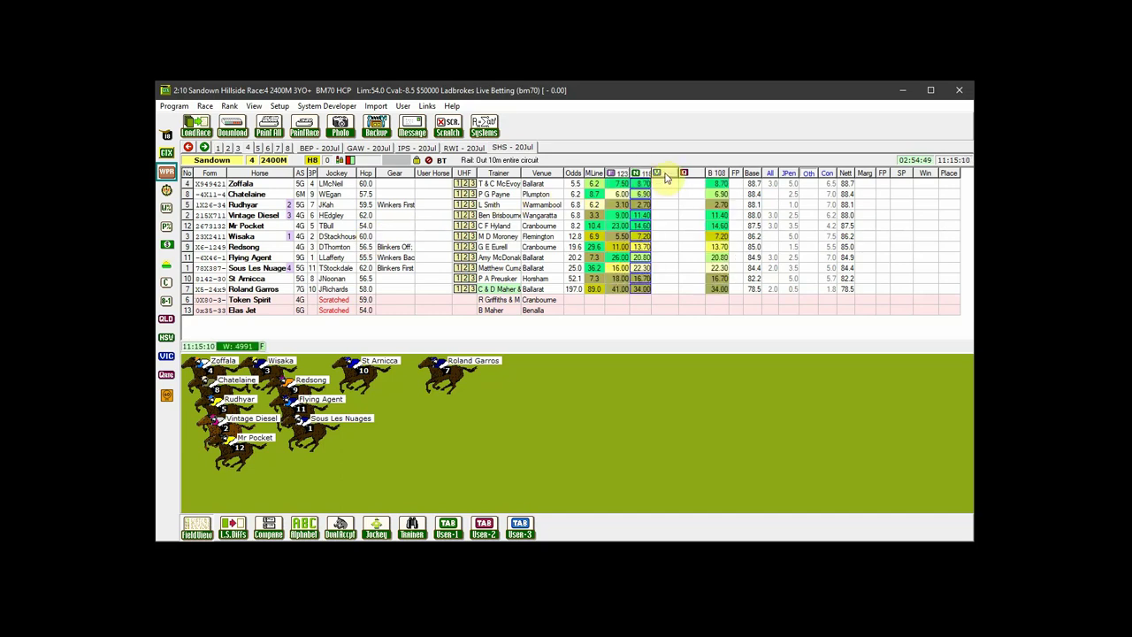
{"action": "left_click", "coordinate": [670, 174]}
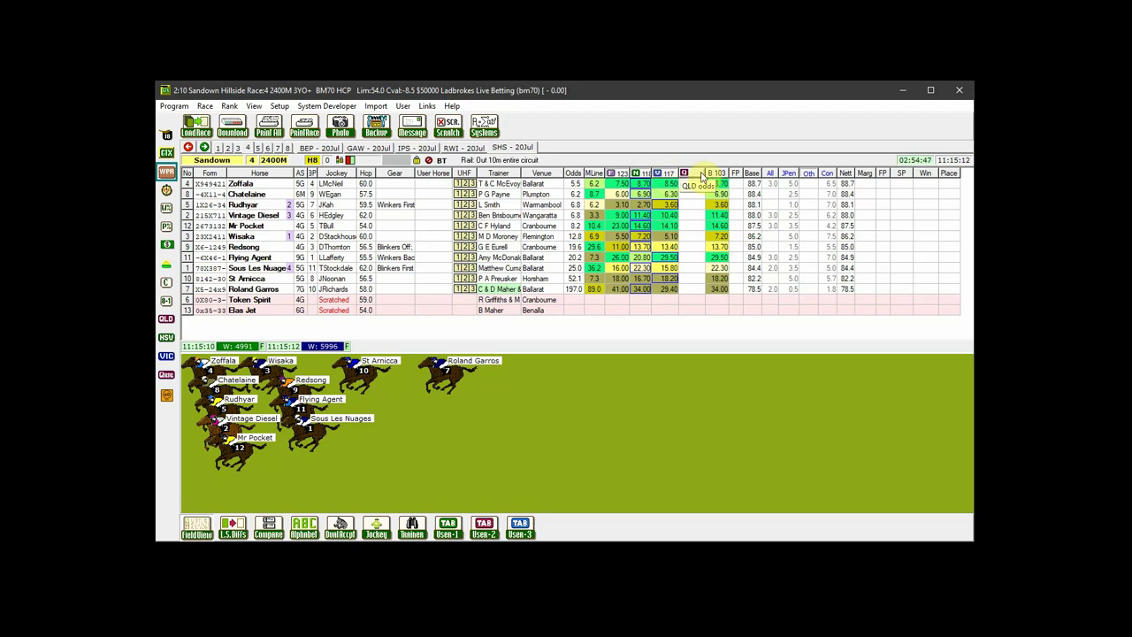
{"action": "left_click", "coordinate": [700, 172]}
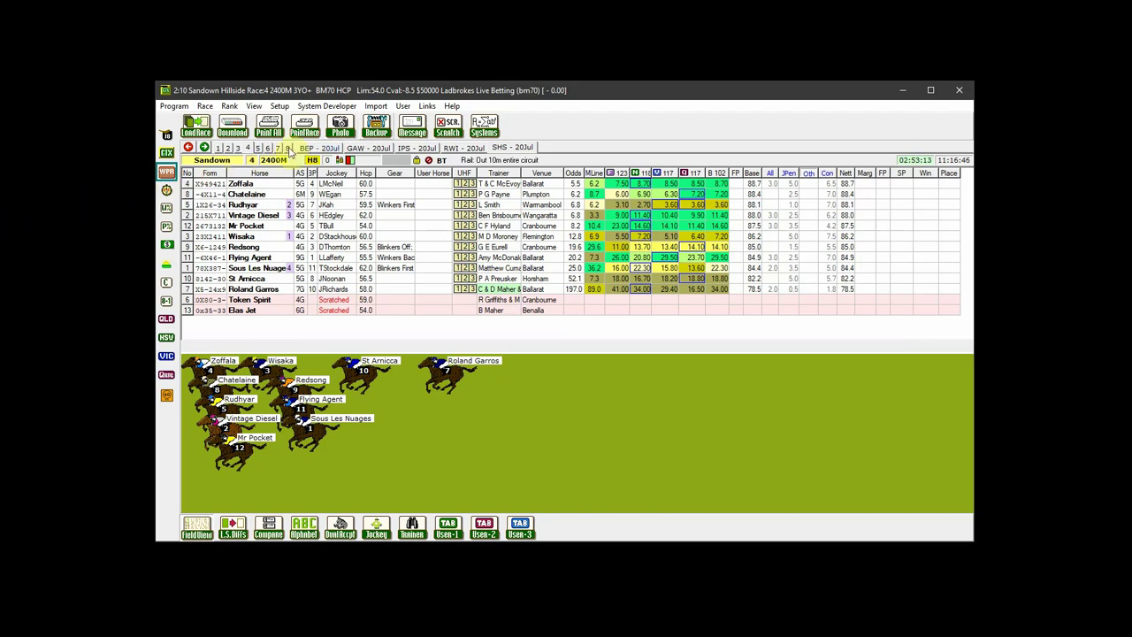
Open the online GTX User Manual, expand its GTX Field View topics, and close the manual.
{"action": "left_click", "coordinate": [428, 106]}
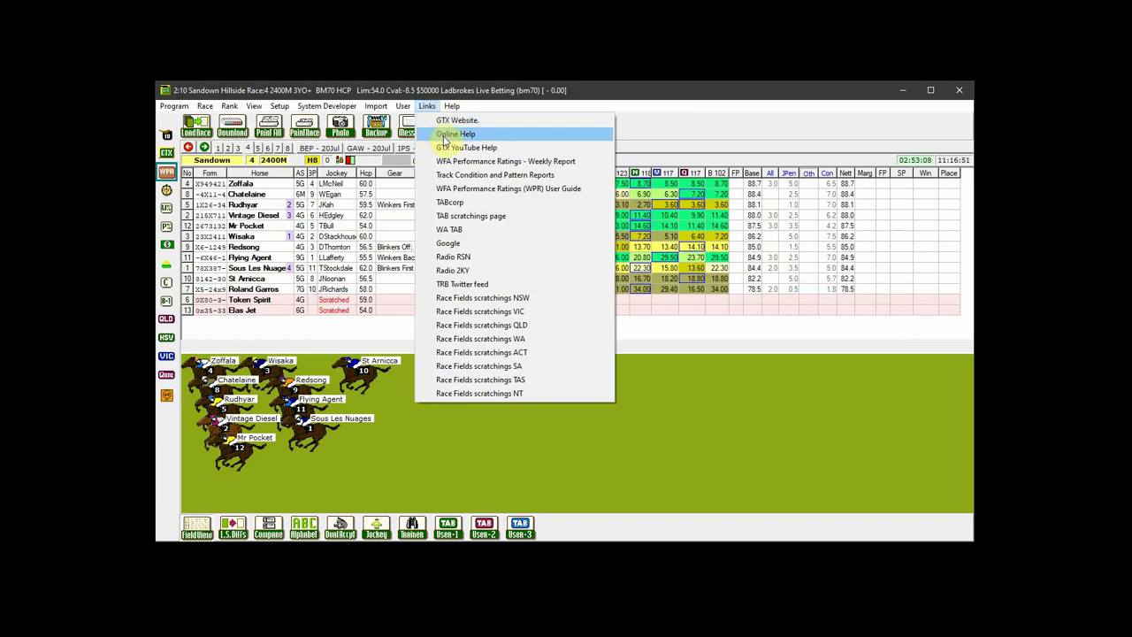
{"action": "left_click", "coordinate": [445, 137]}
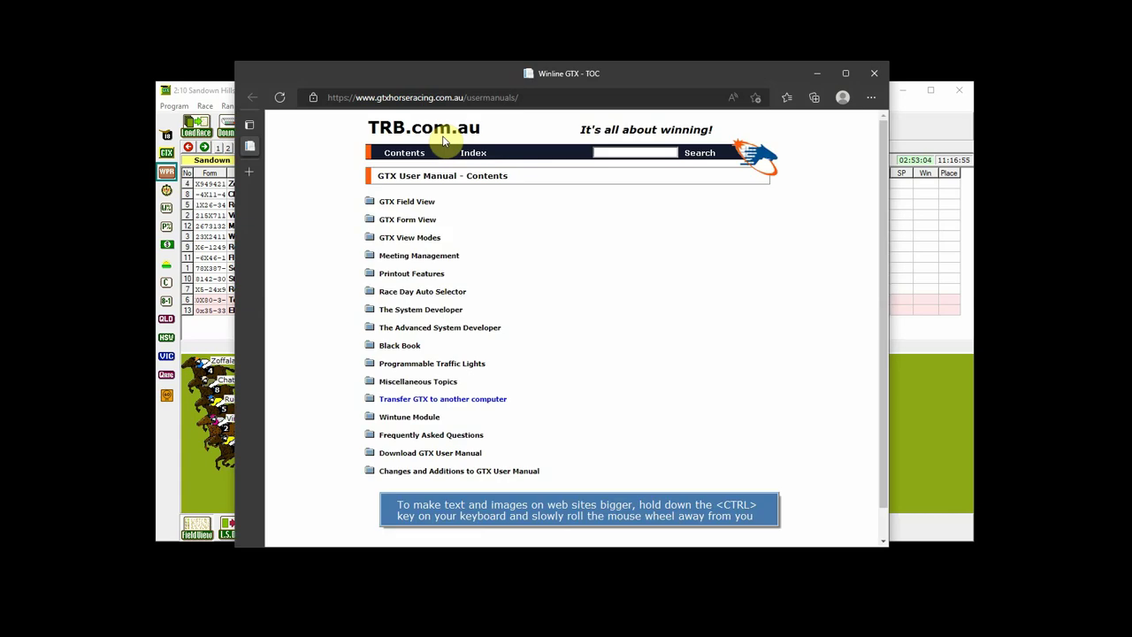
{"action": "left_click", "coordinate": [416, 203]}
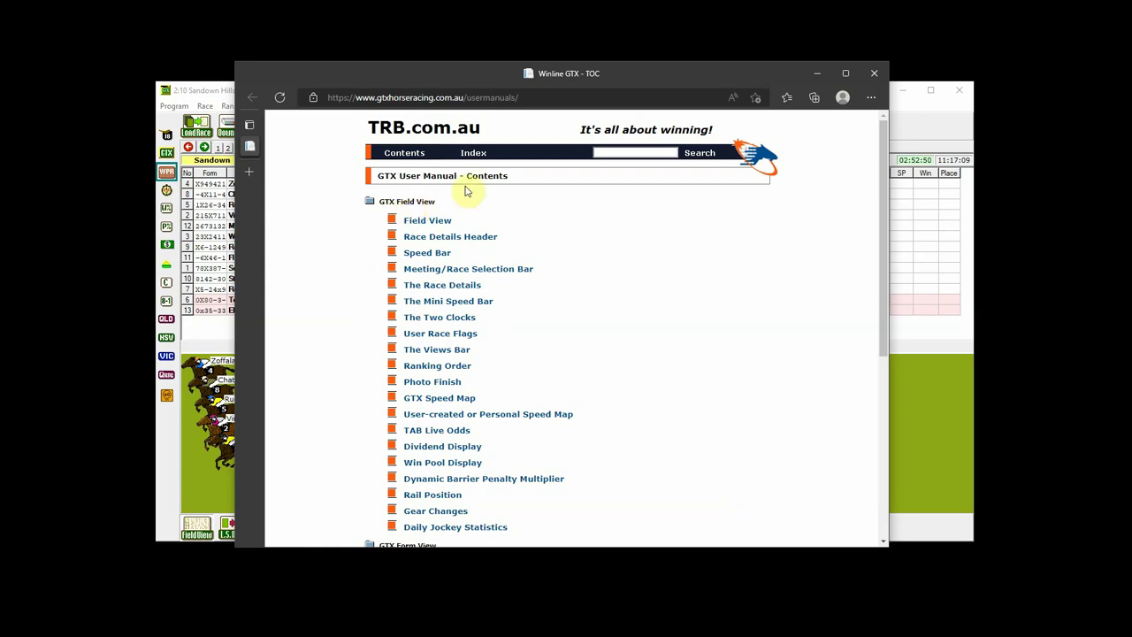
{"action": "left_click", "coordinate": [876, 76]}
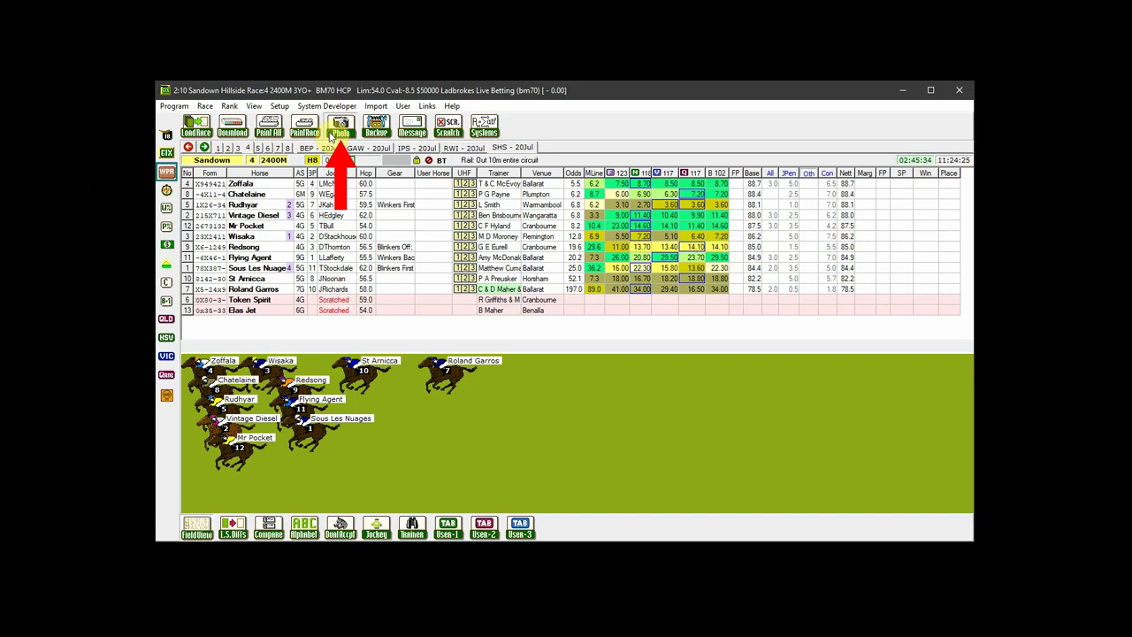
Review the links to each state's Race Fields scratchings and use the Scratch function.
{"action": "left_click", "coordinate": [331, 135]}
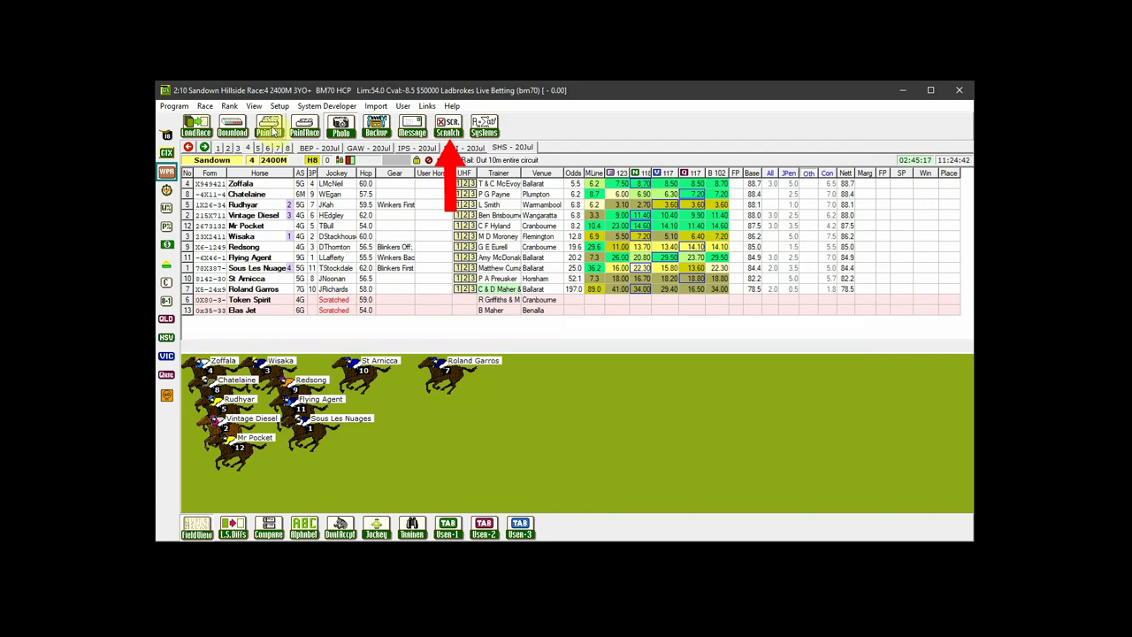
{"action": "left_click", "coordinate": [433, 106]}
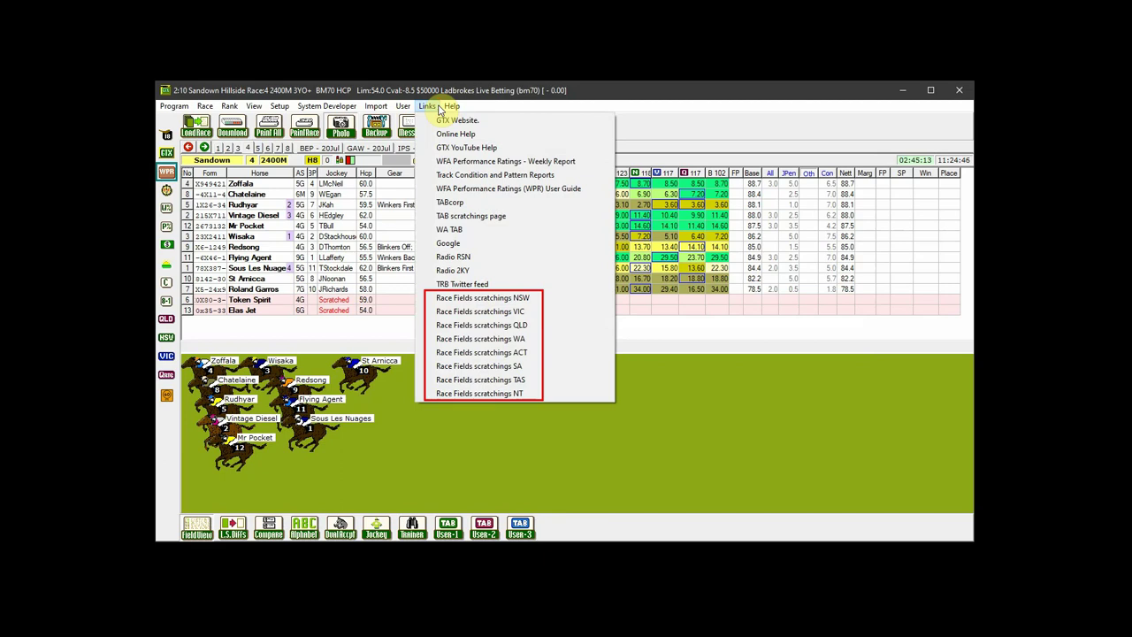
{"action": "left_click", "coordinate": [437, 108]}
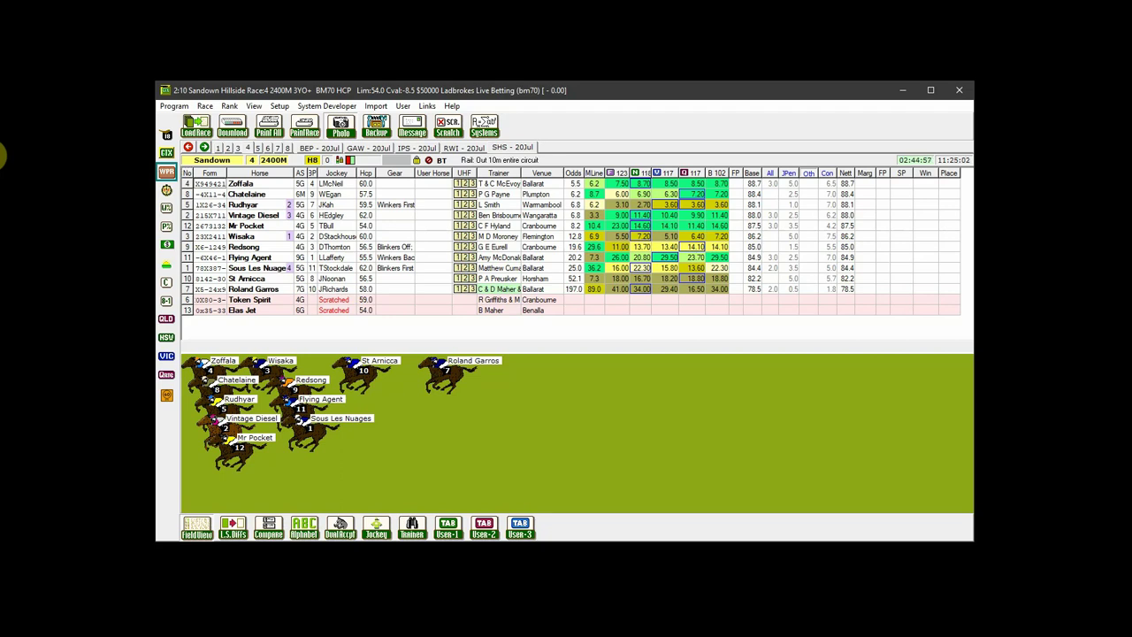
{"action": "left_click", "coordinate": [460, 130]}
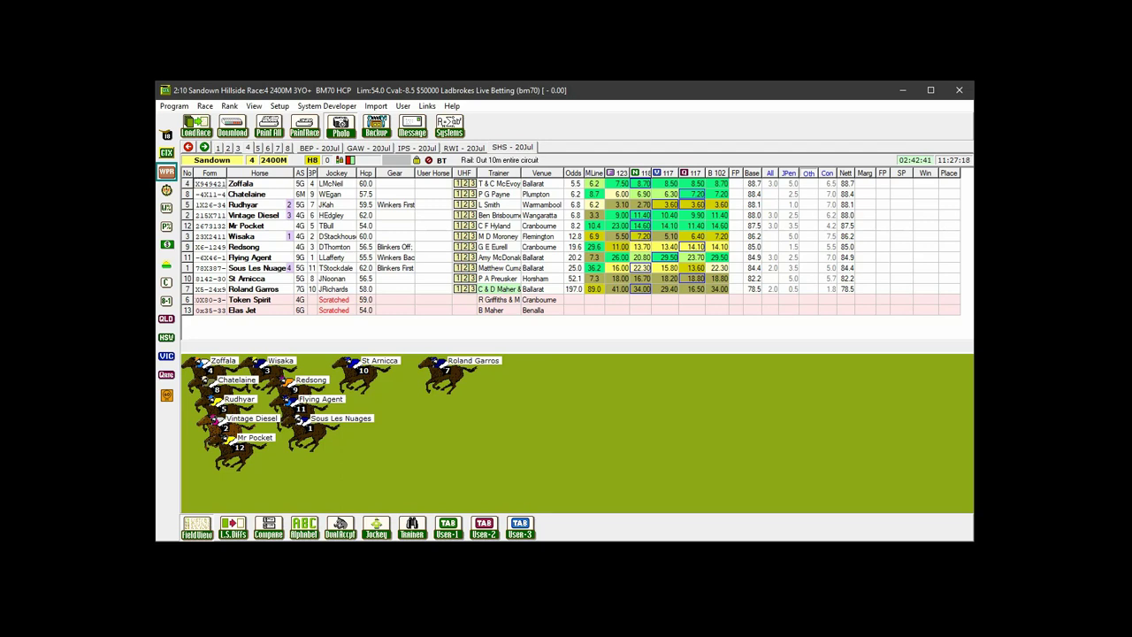
Compare the field ranked by horse number, GTX, QLD, NSW and VIC odds and speed map, and finish on the WPR ranking.
{"action": "left_click", "coordinate": [173, 140]}
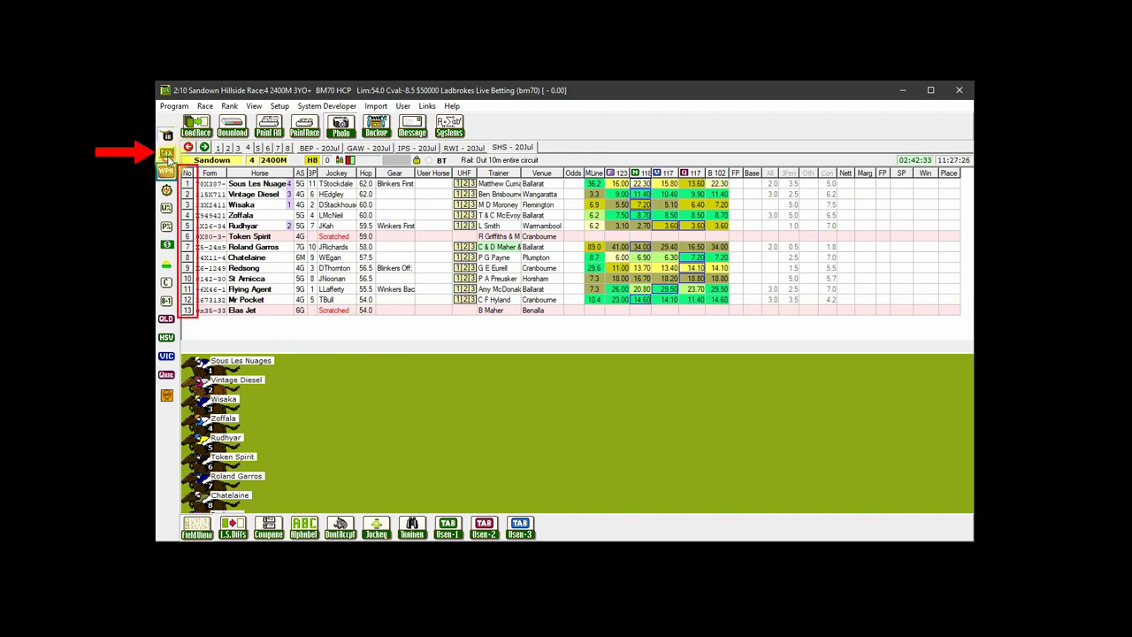
{"action": "left_click", "coordinate": [166, 155]}
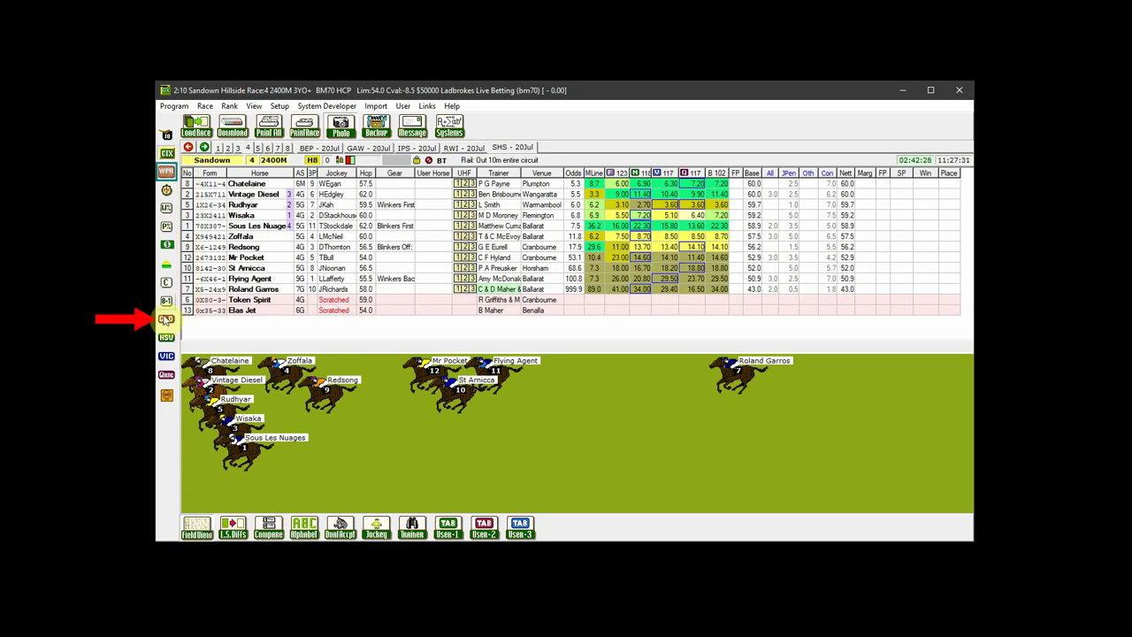
{"action": "left_click", "coordinate": [166, 320]}
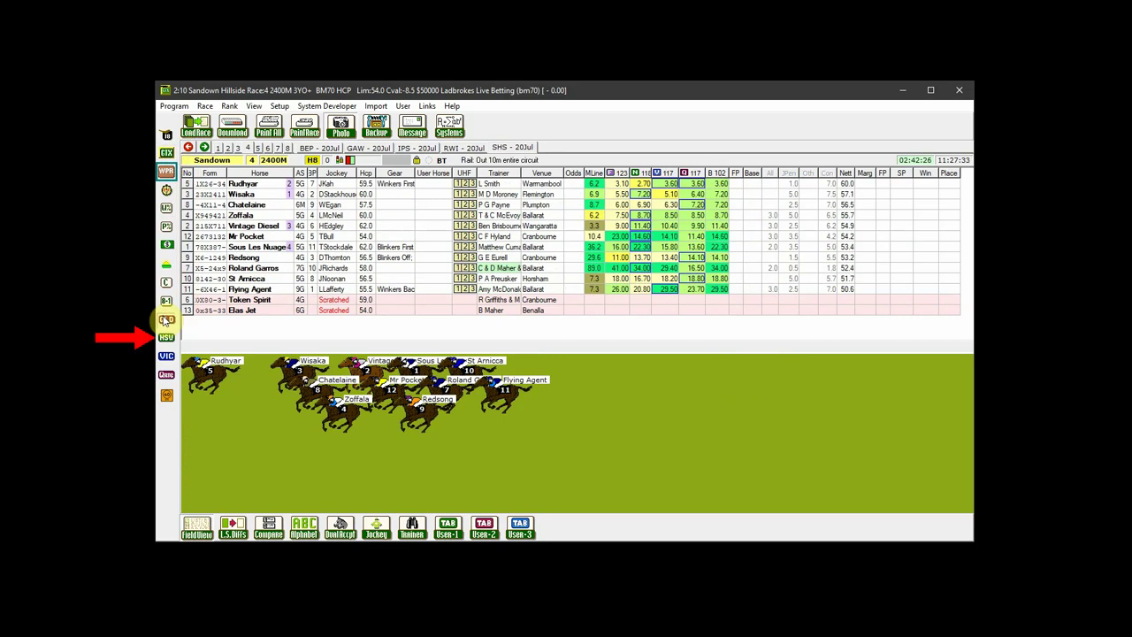
{"action": "left_click", "coordinate": [166, 340]}
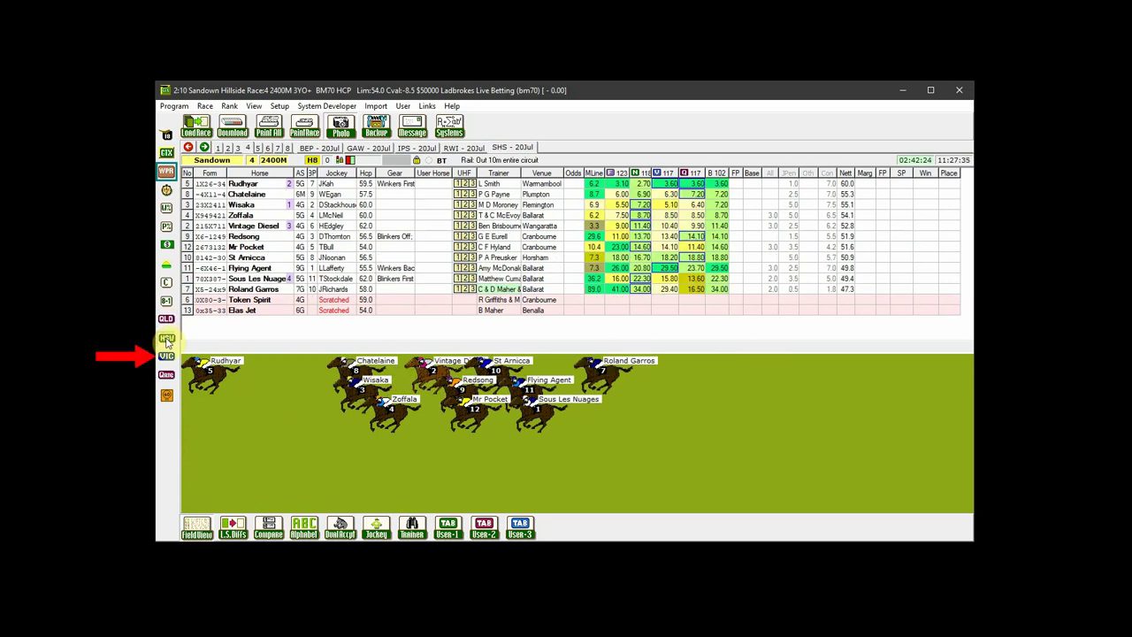
{"action": "left_click", "coordinate": [166, 358]}
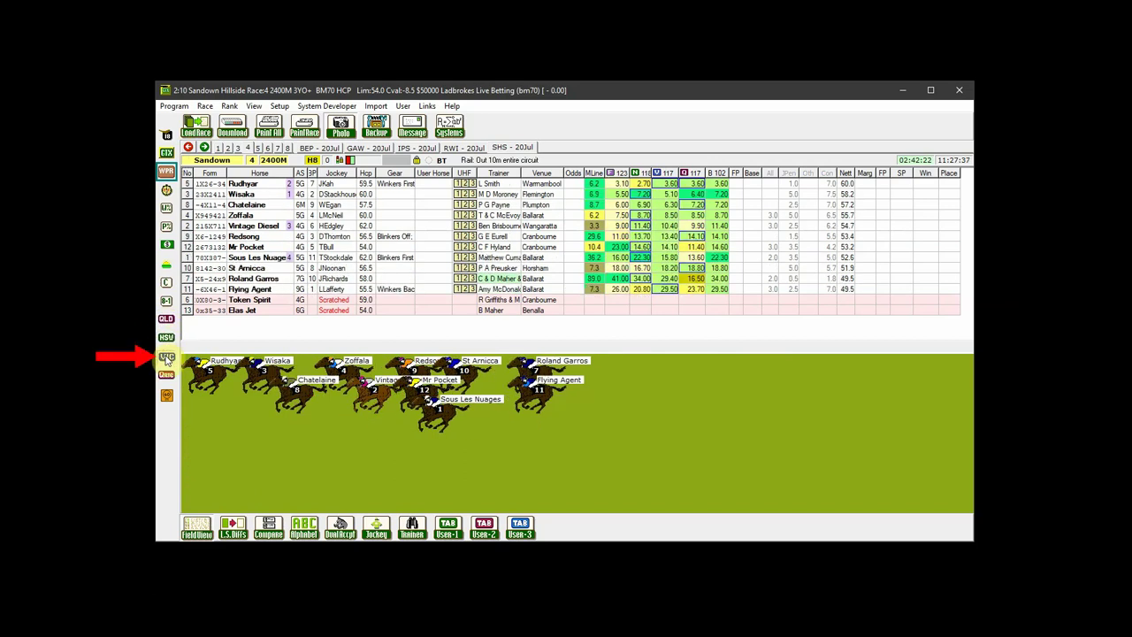
{"action": "left_click", "coordinate": [167, 397]}
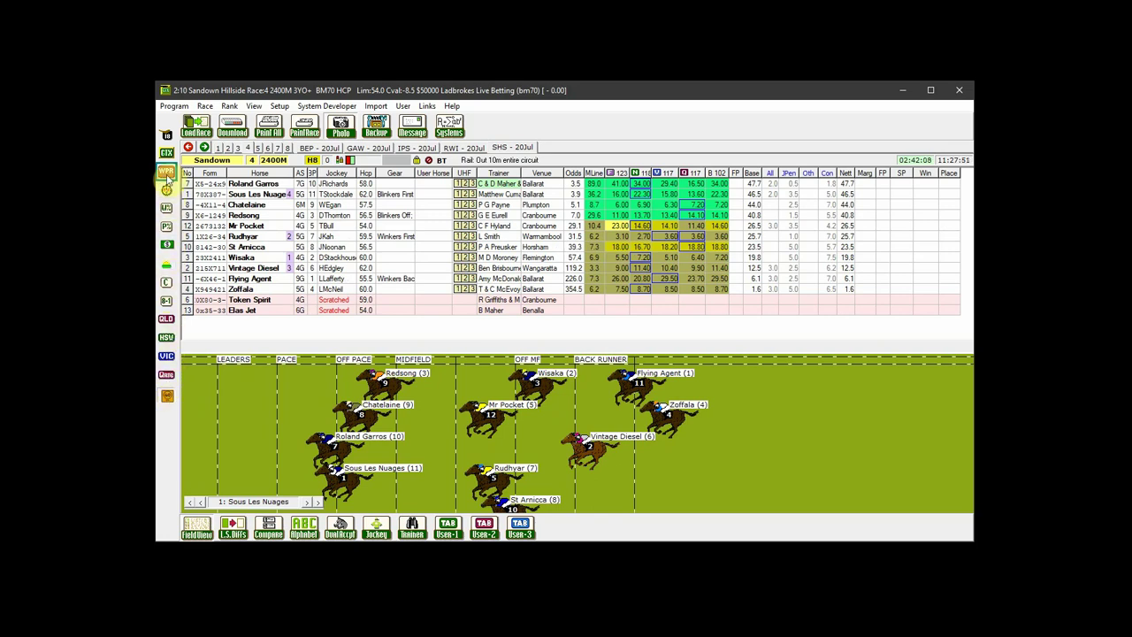
{"action": "left_click", "coordinate": [167, 174]}
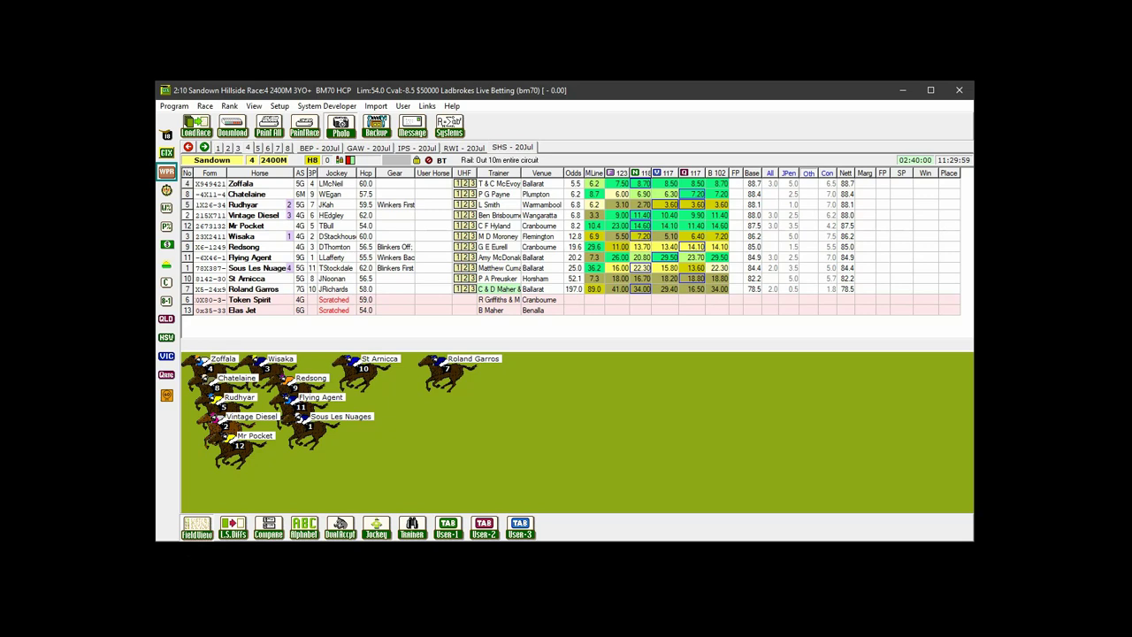
View the last-start differences, the Compare form between runners, and the alphabetical list of horses.
{"action": "left_click", "coordinate": [233, 535]}
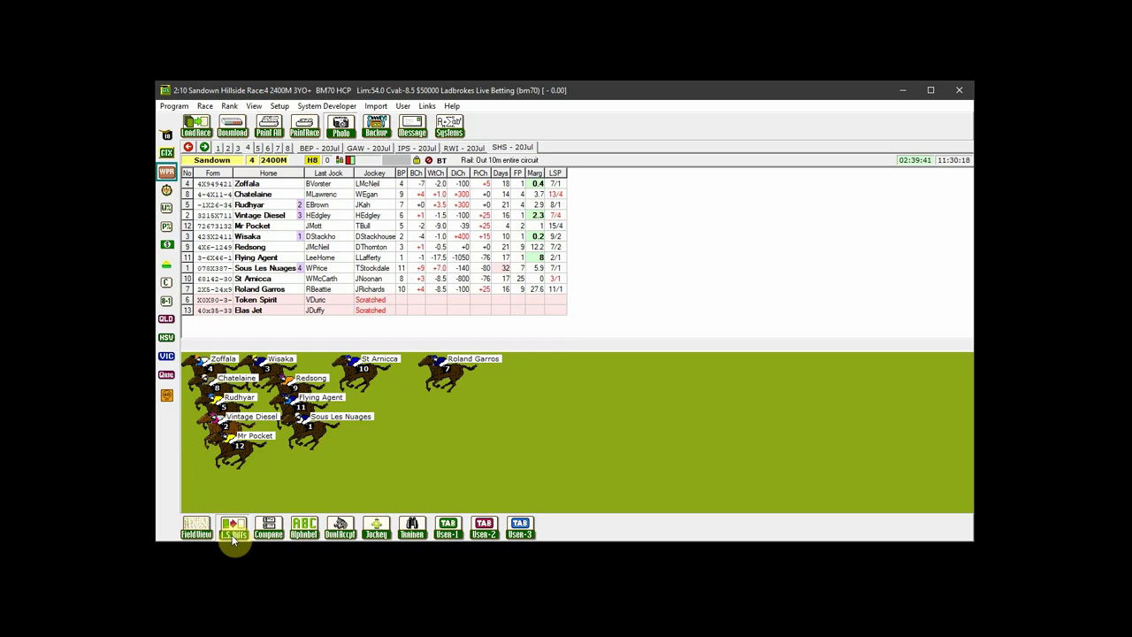
{"action": "left_click", "coordinate": [270, 529]}
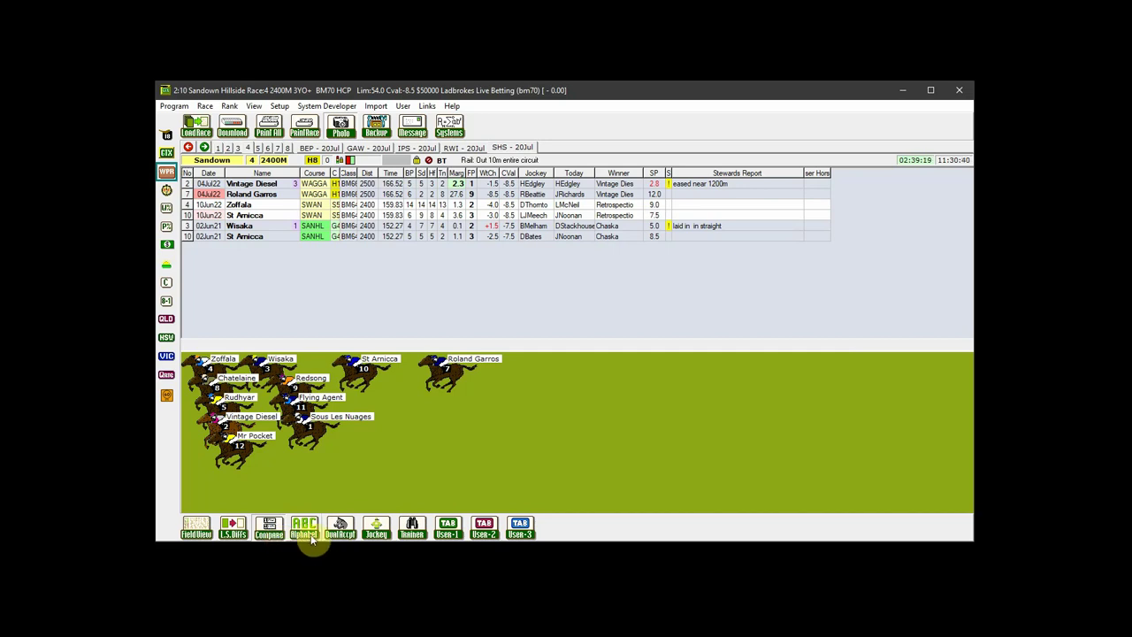
{"action": "left_click", "coordinate": [309, 535]}
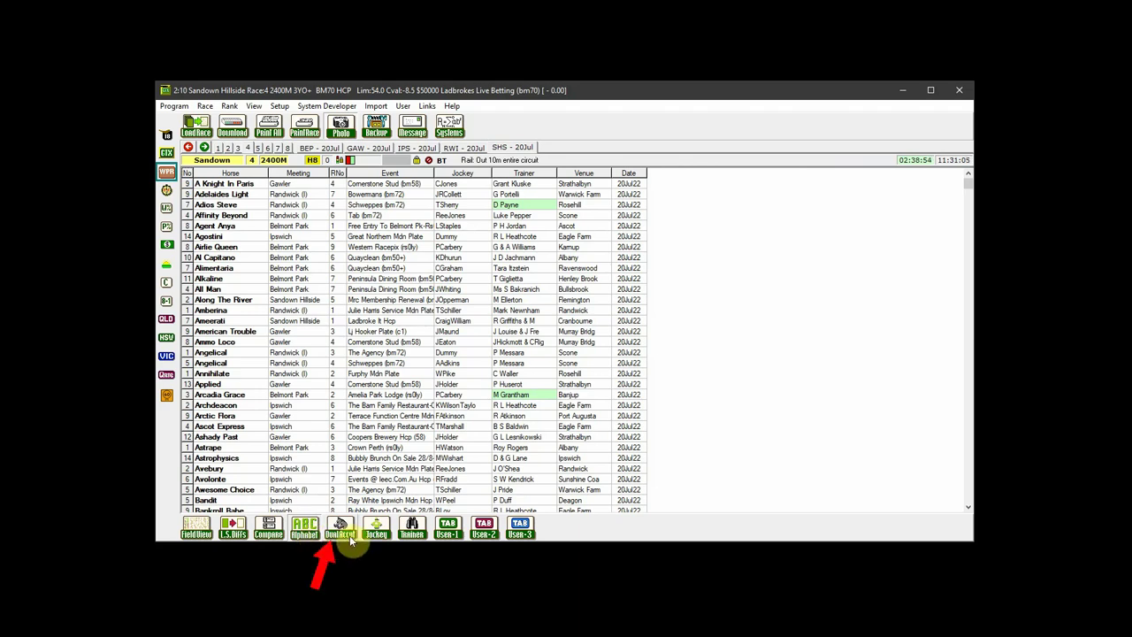
View the dual acceptors, followed by the day's runners listed by jockey and by trainer.
{"action": "left_click", "coordinate": [350, 540]}
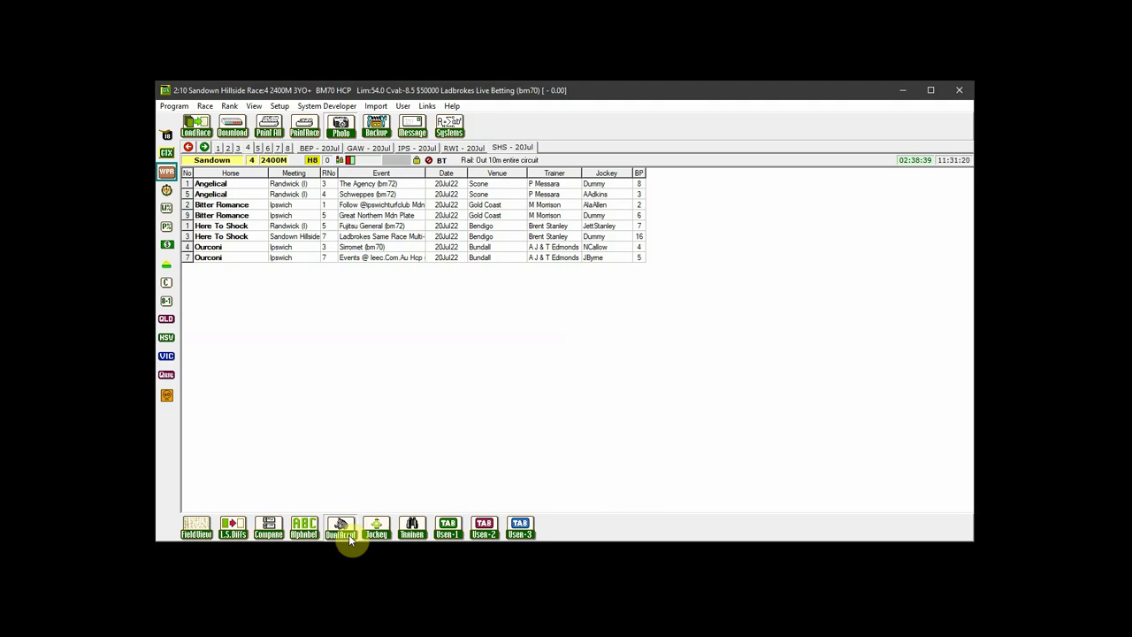
{"action": "left_click", "coordinate": [367, 533]}
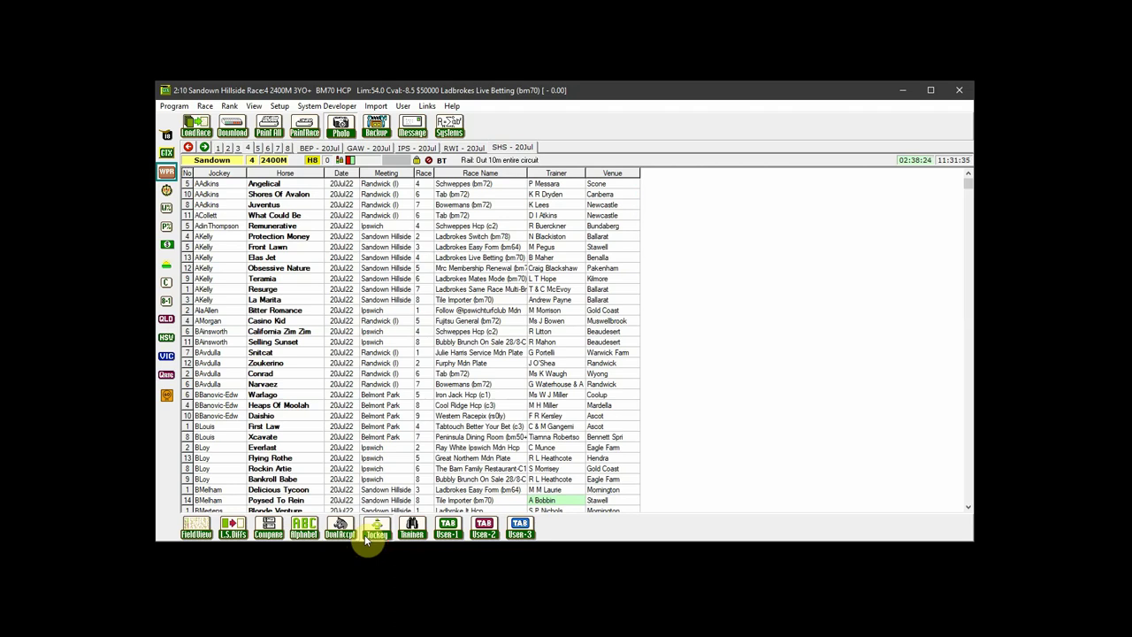
{"action": "left_click", "coordinate": [413, 531]}
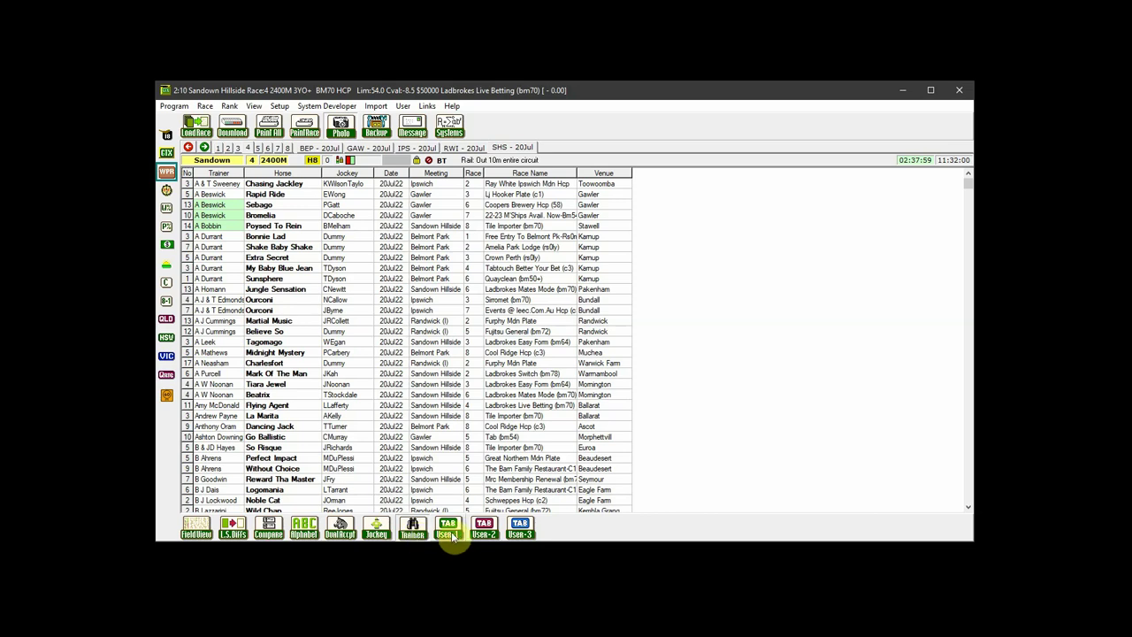
Look through the three custom user views, User-1, User-2 and User-3, for the race.
{"action": "left_click", "coordinate": [449, 529]}
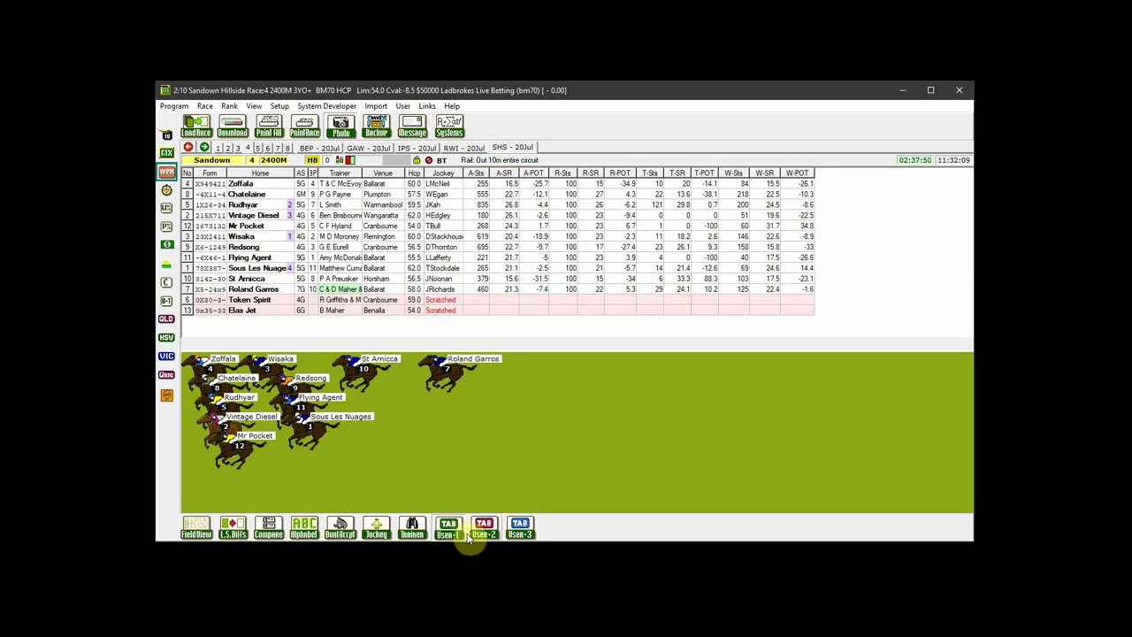
{"action": "left_click", "coordinate": [485, 529]}
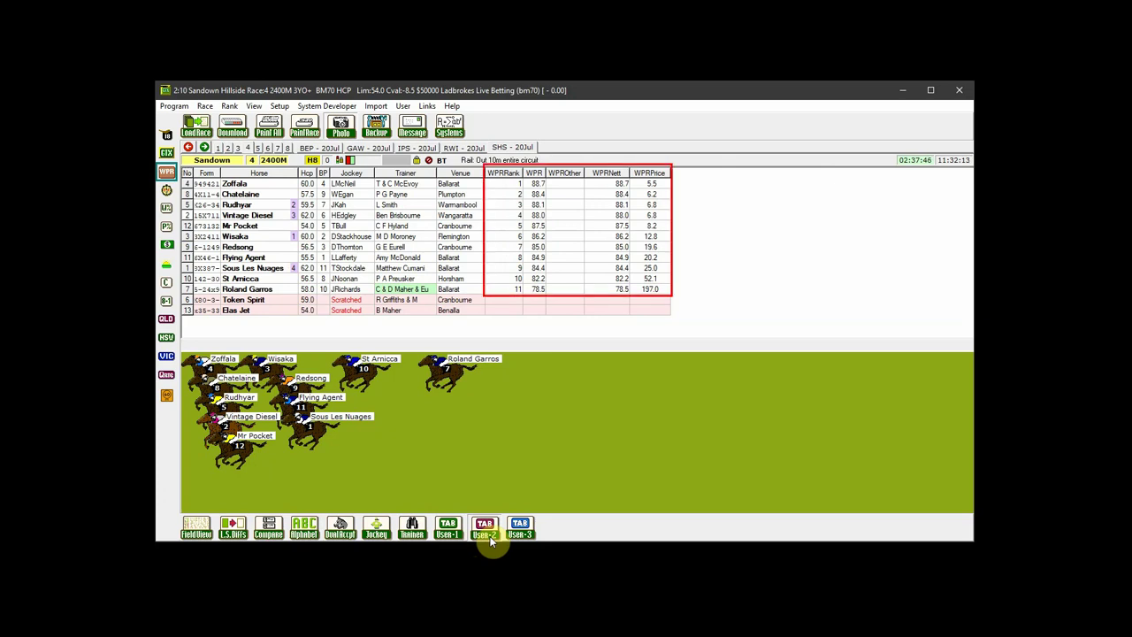
{"action": "left_click", "coordinate": [522, 531]}
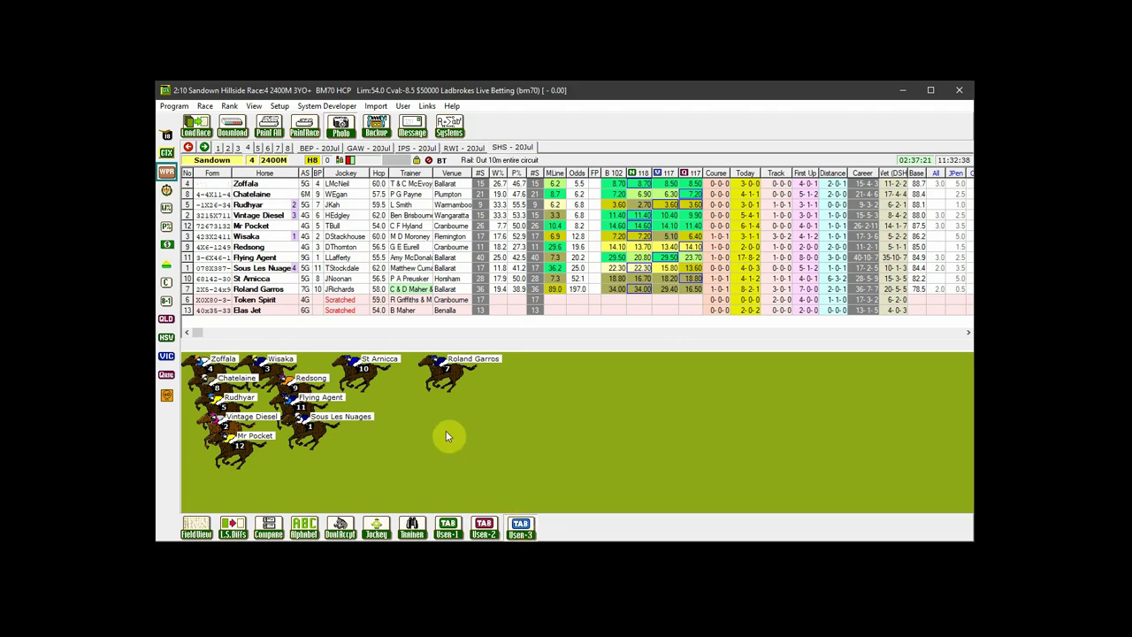
Open Zoffala's form, browse forward to Vintage Diesel and back to Rudhyar, and return to the race's Field View.
{"action": "double_click", "coordinate": [256, 183]}
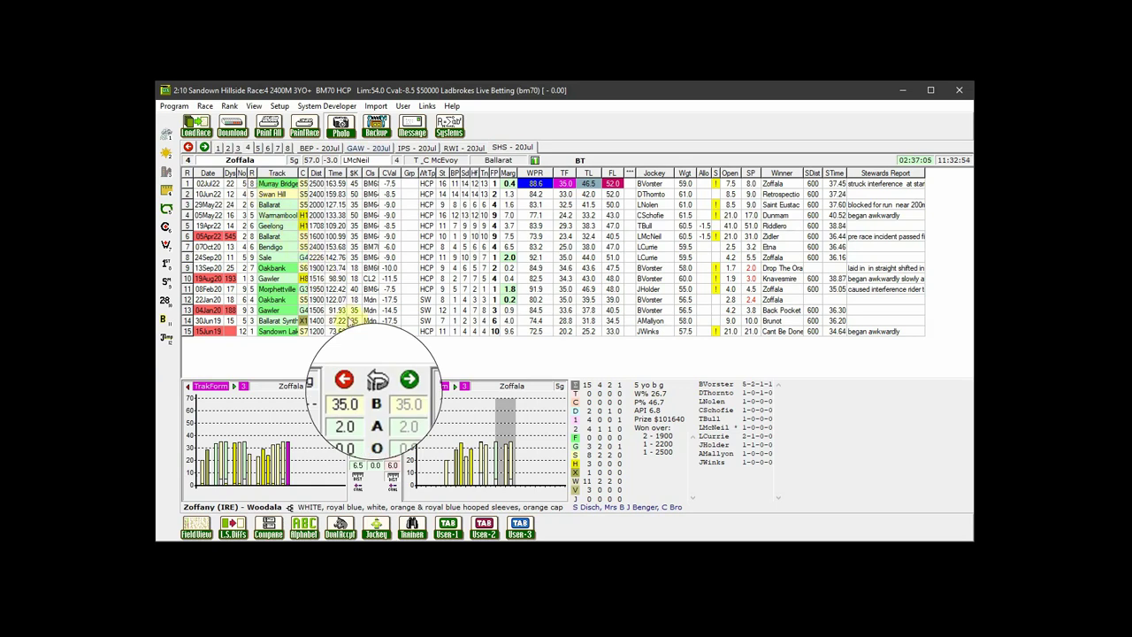
{"action": "left_click", "coordinate": [421, 387]}
{"action": "left_click", "coordinate": [421, 388]}
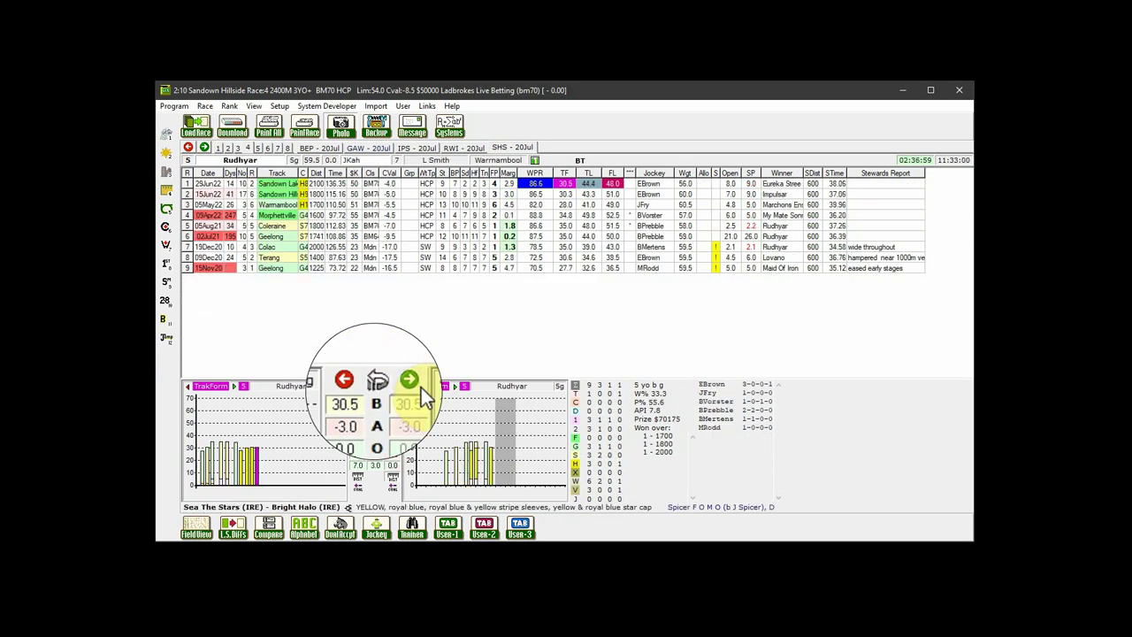
{"action": "left_click", "coordinate": [421, 388]}
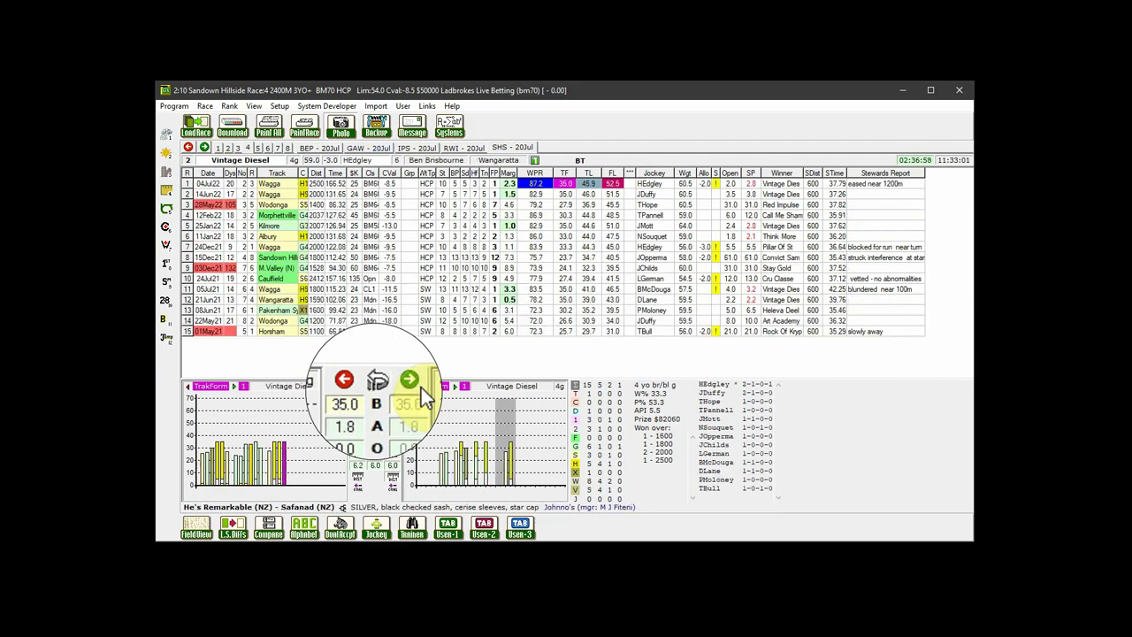
{"action": "left_click", "coordinate": [344, 386]}
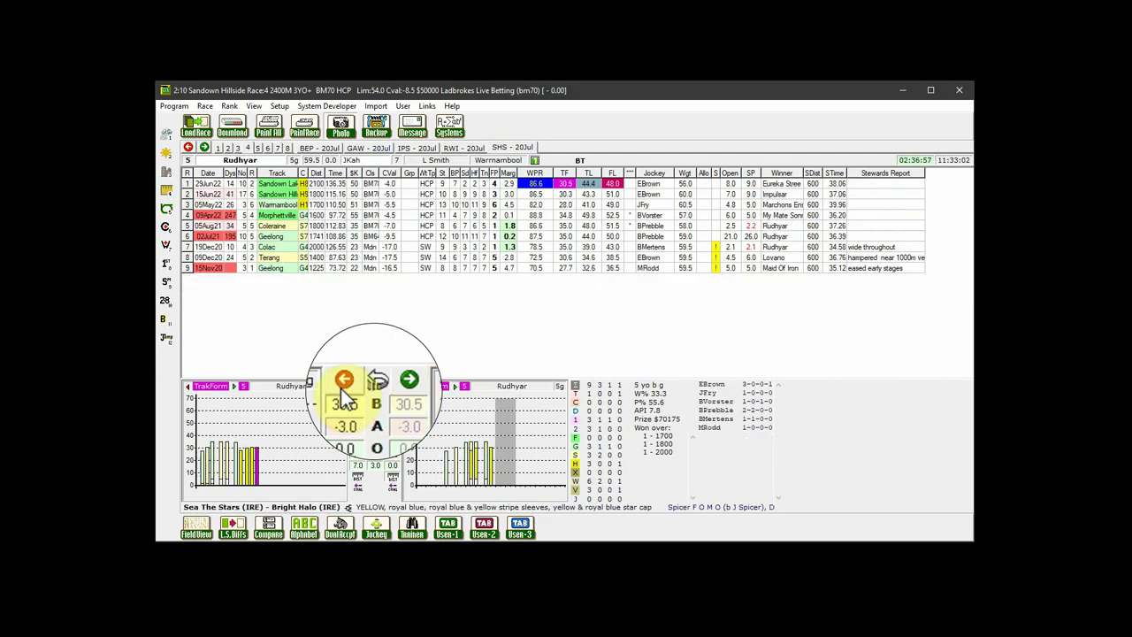
{"action": "left_click", "coordinate": [388, 386]}
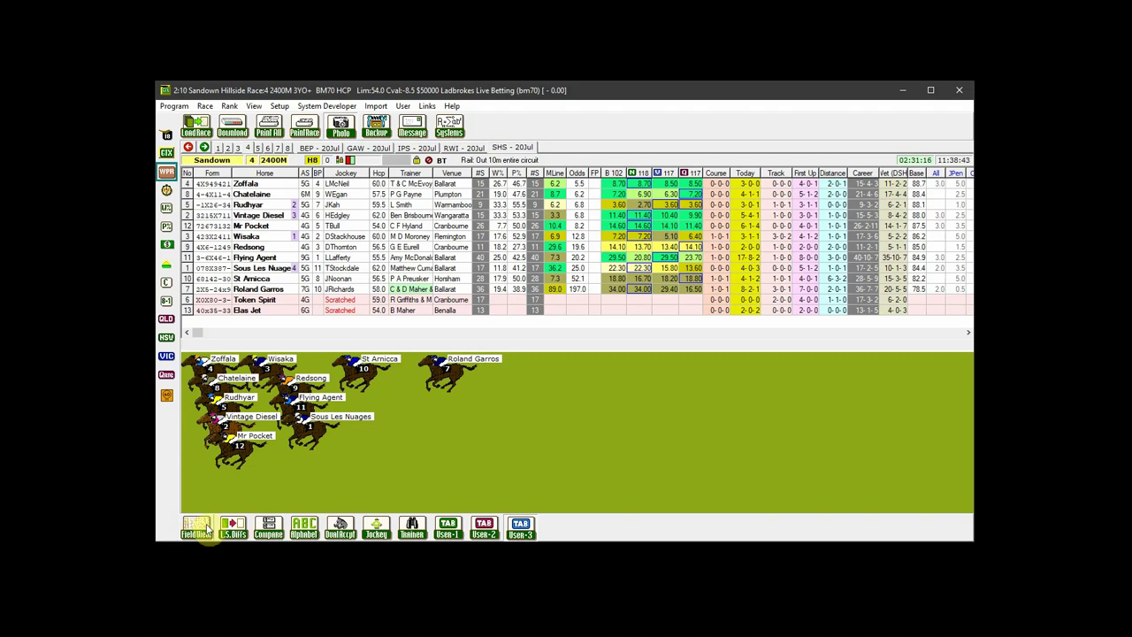
{"action": "left_click", "coordinate": [201, 528]}
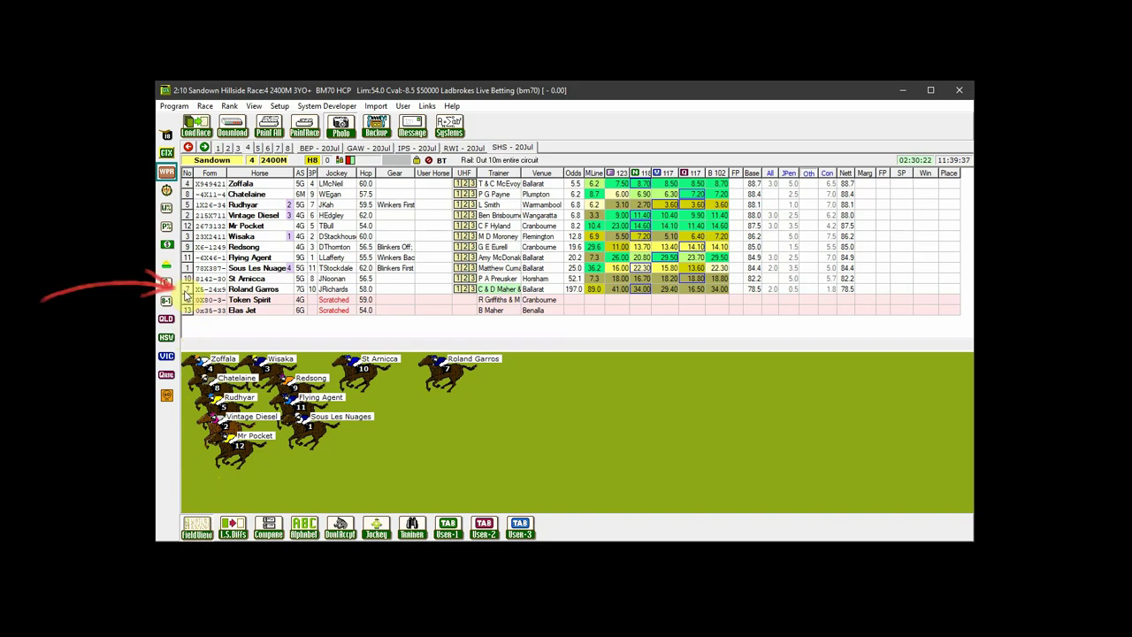
Scratch Roland Garros from the field and reinstate it as a runner.
{"action": "left_click", "coordinate": [185, 292]}
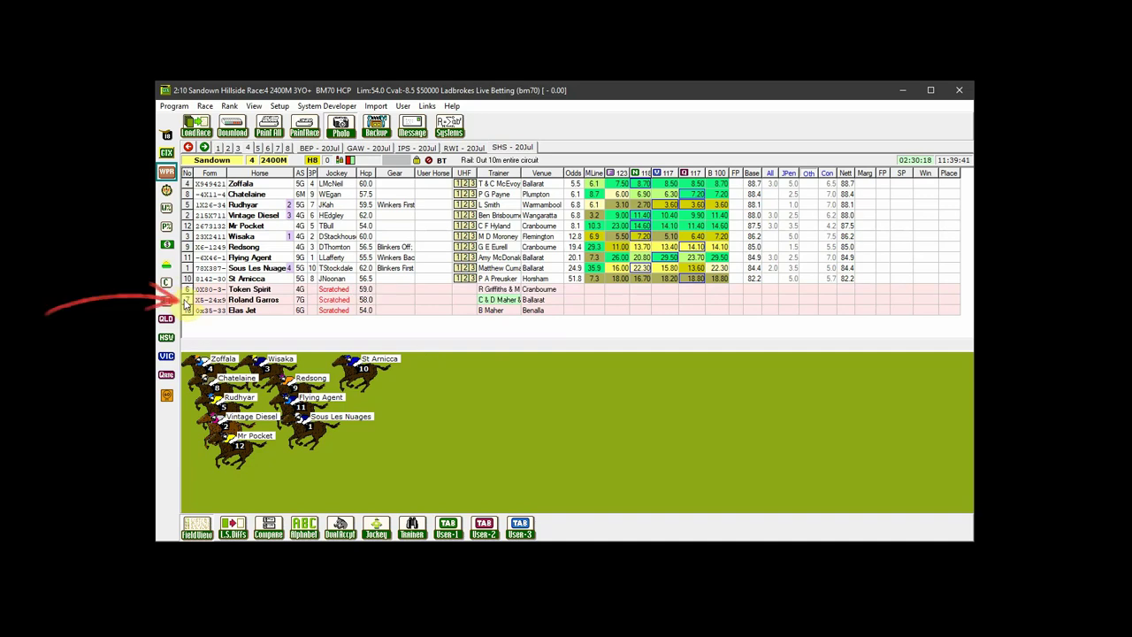
{"action": "left_click", "coordinate": [187, 300]}
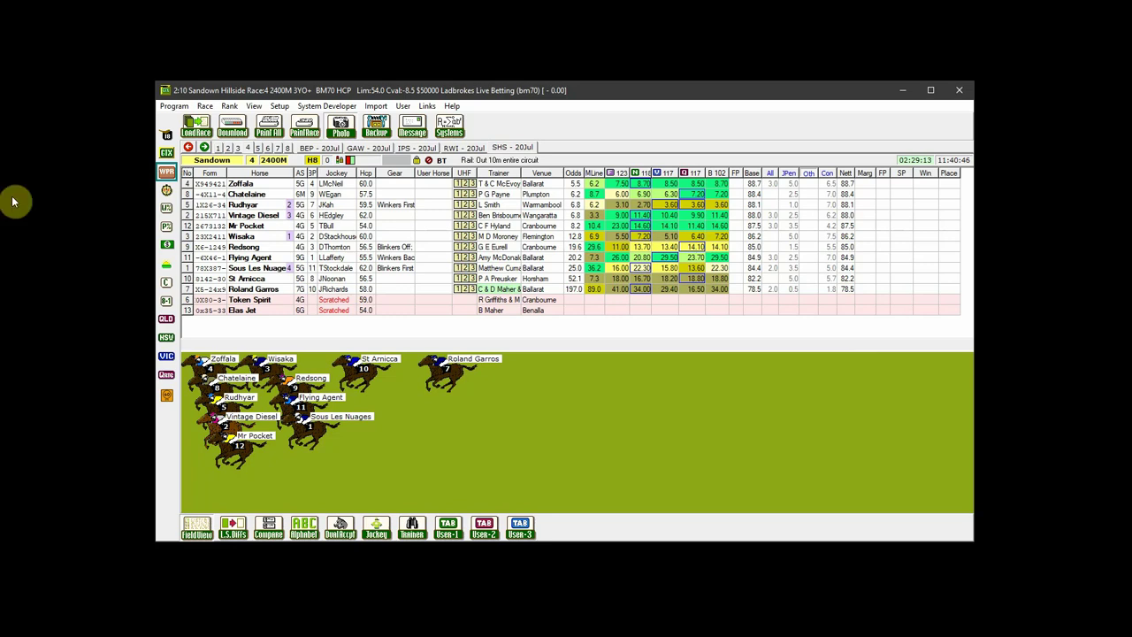
View the post times for all Sandown Hillside races and close them without amending any.
{"action": "left_click", "coordinate": [209, 107]}
{"action": "left_click", "coordinate": [212, 188]}
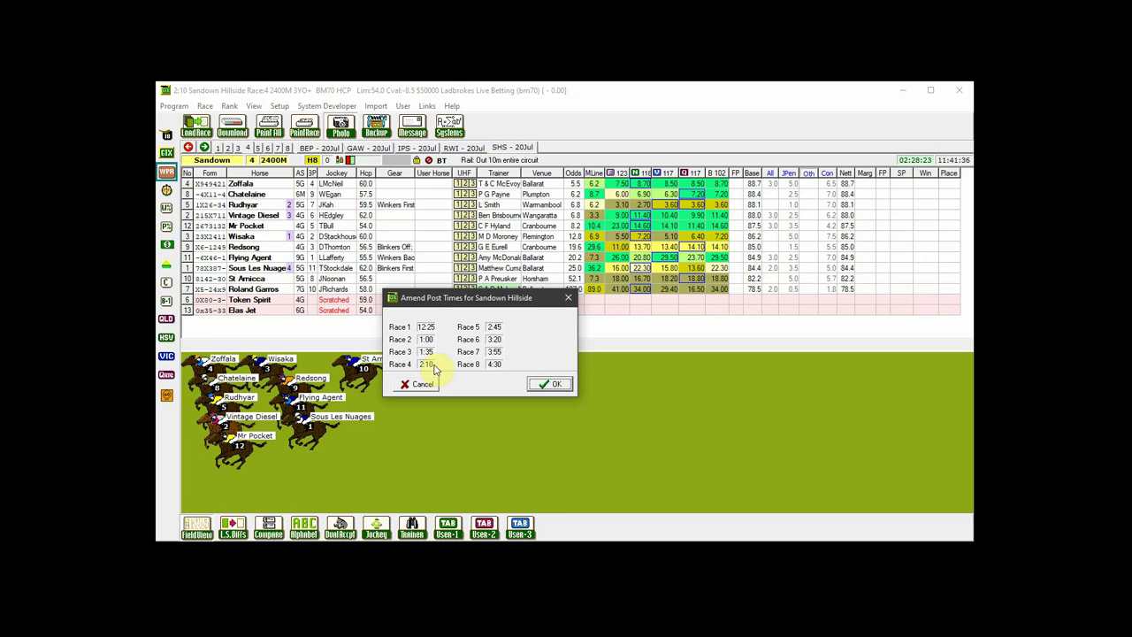
{"action": "left_click", "coordinate": [428, 384]}
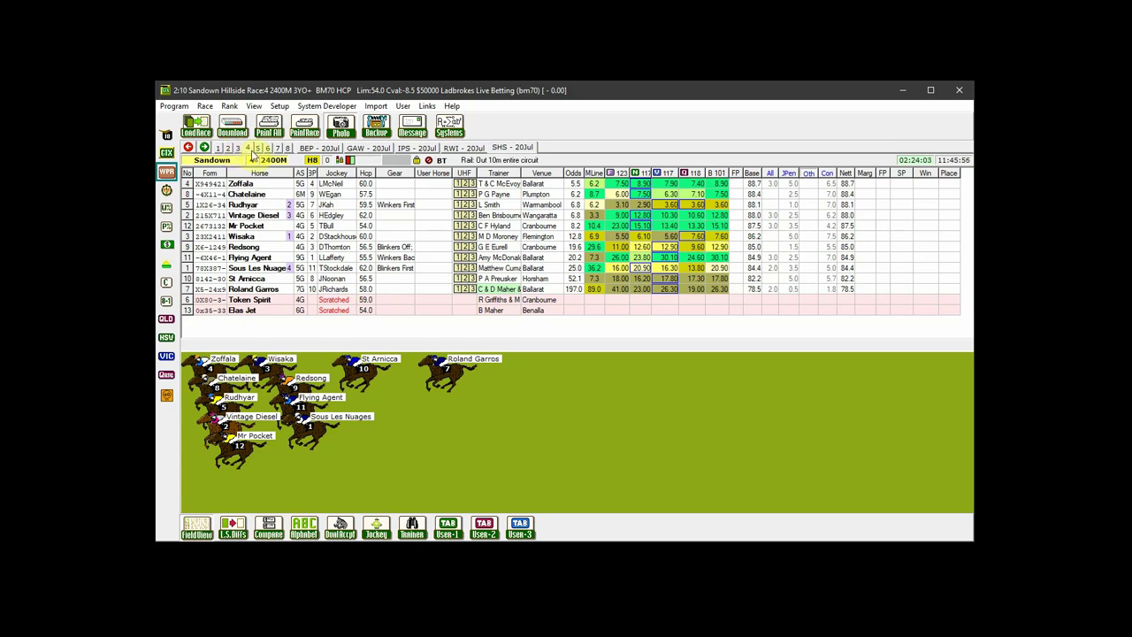
Switch to Sandown Hillside race 5 and fetch its NSW, VIC and QLD win odds.
{"action": "left_click", "coordinate": [257, 148]}
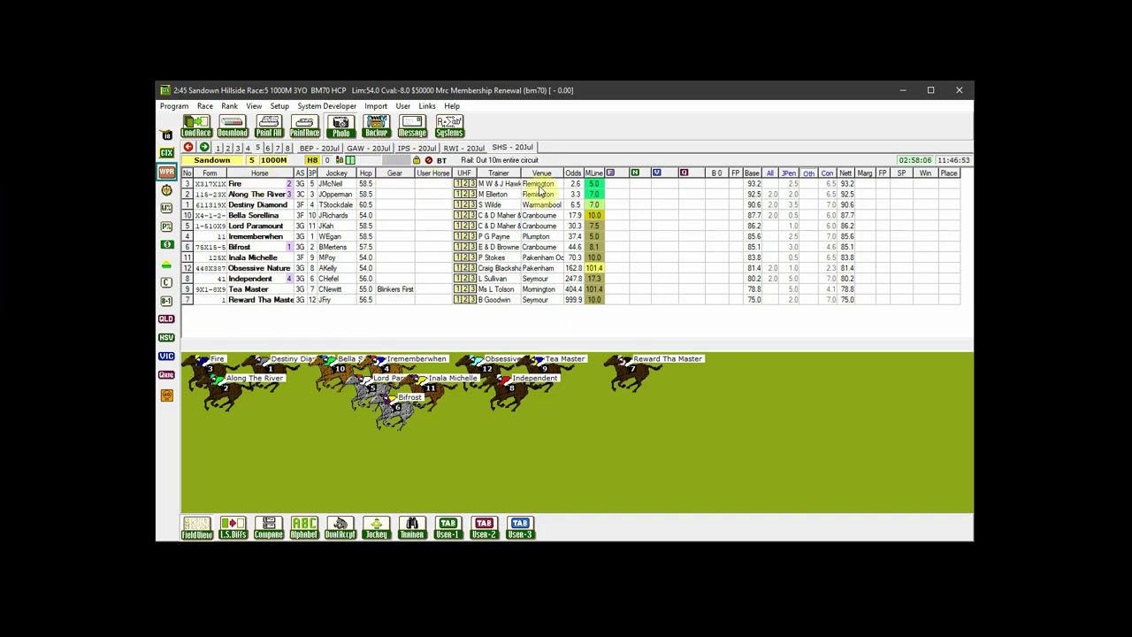
{"action": "left_click", "coordinate": [653, 175]}
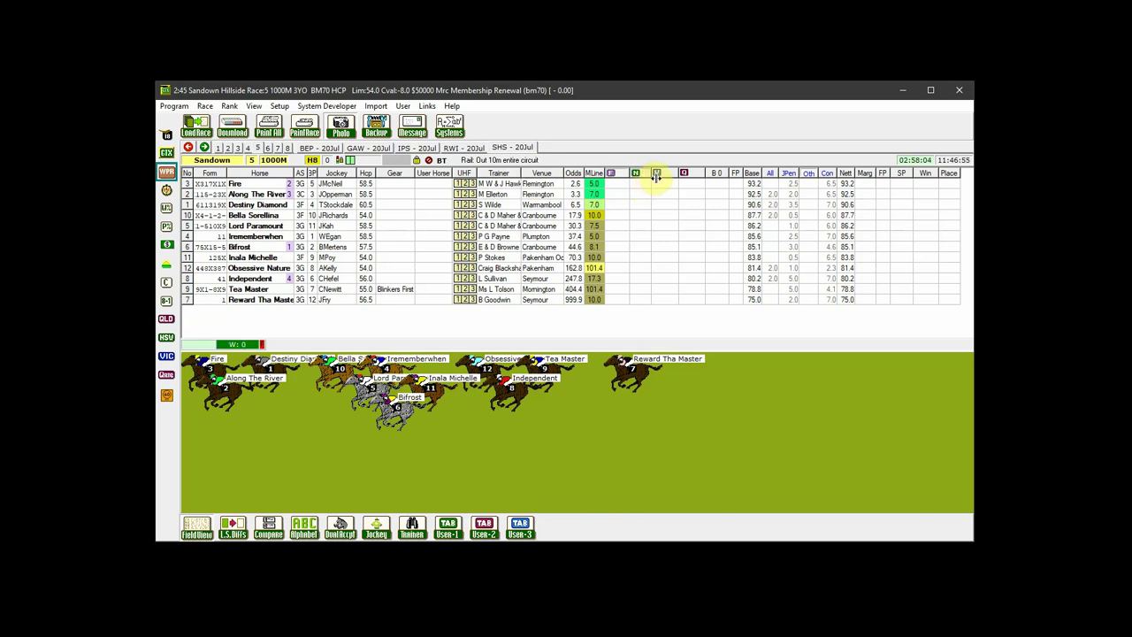
{"action": "left_click", "coordinate": [662, 174]}
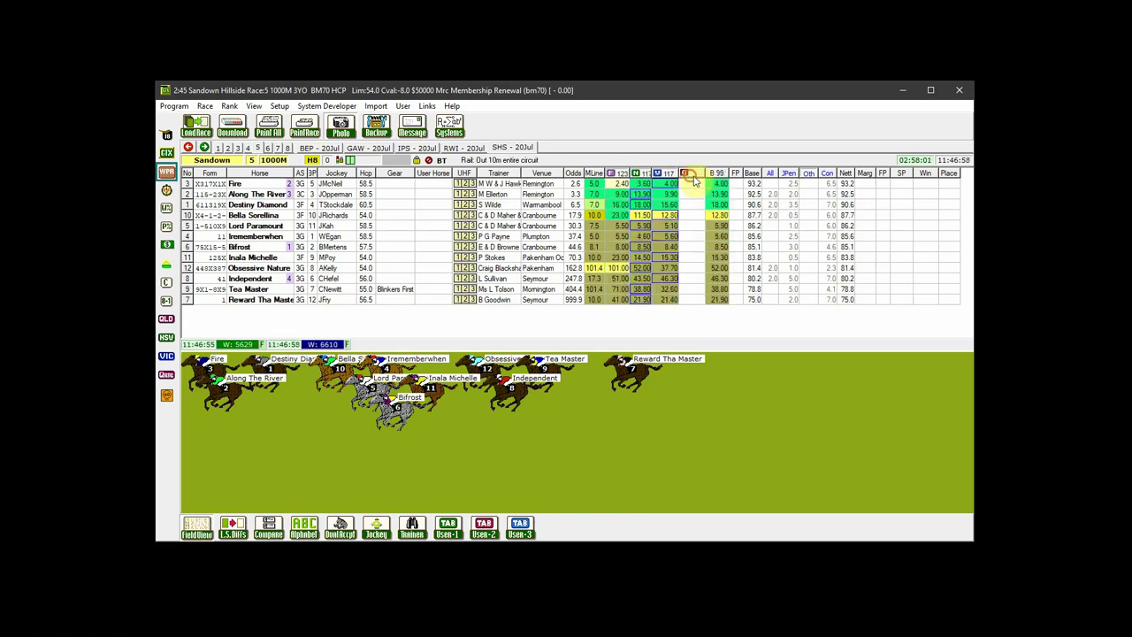
{"action": "left_click", "coordinate": [686, 174]}
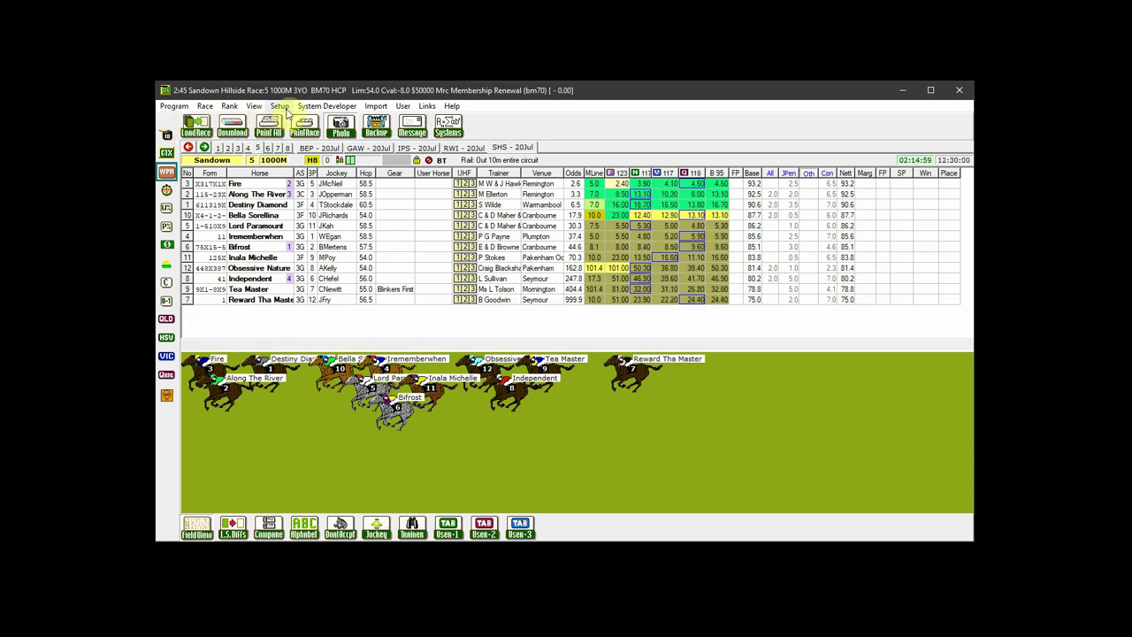
Set the local time offset to 120 minutes ahead of WA time and accept the local time settings.
{"action": "left_click", "coordinate": [287, 108]}
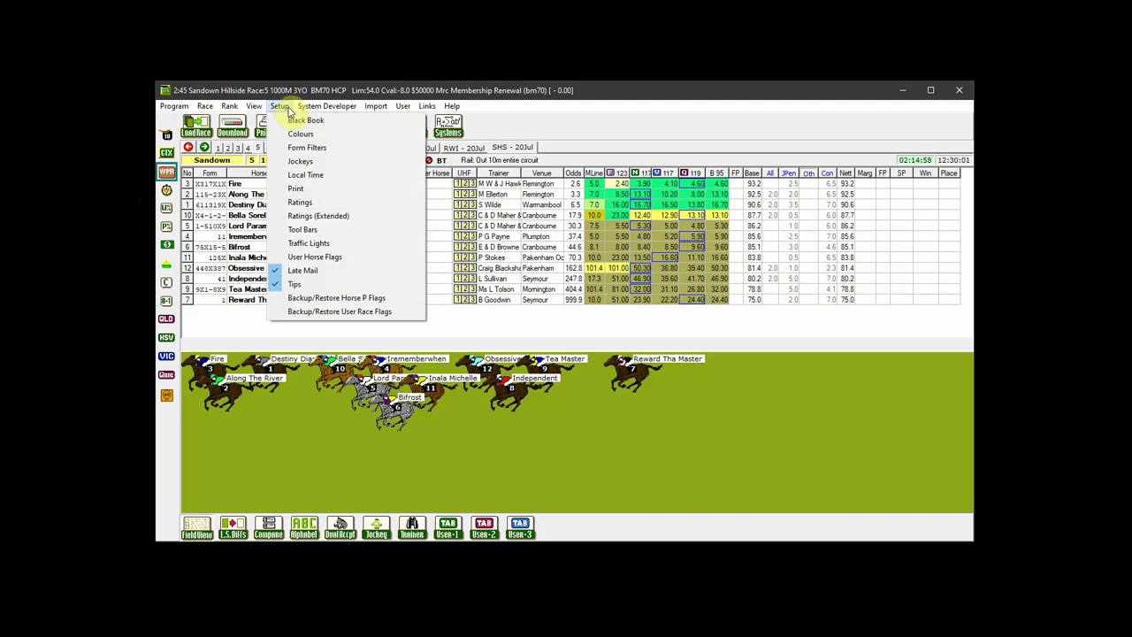
{"action": "left_click", "coordinate": [335, 177]}
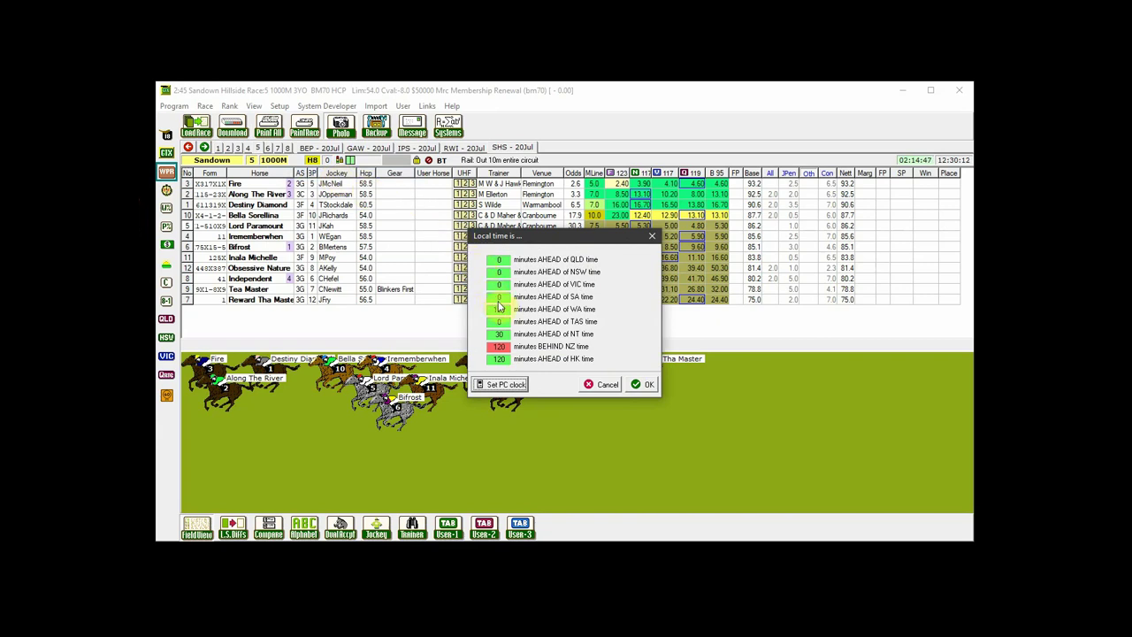
{"action": "type", "text": "120"}
{"action": "scroll", "coordinate": [500, 304], "scroll_direction": "down", "scroll_amount": 1}
{"action": "scroll", "coordinate": [499, 305], "scroll_direction": "down", "scroll_amount": 2}
{"action": "left_click", "coordinate": [649, 385]}
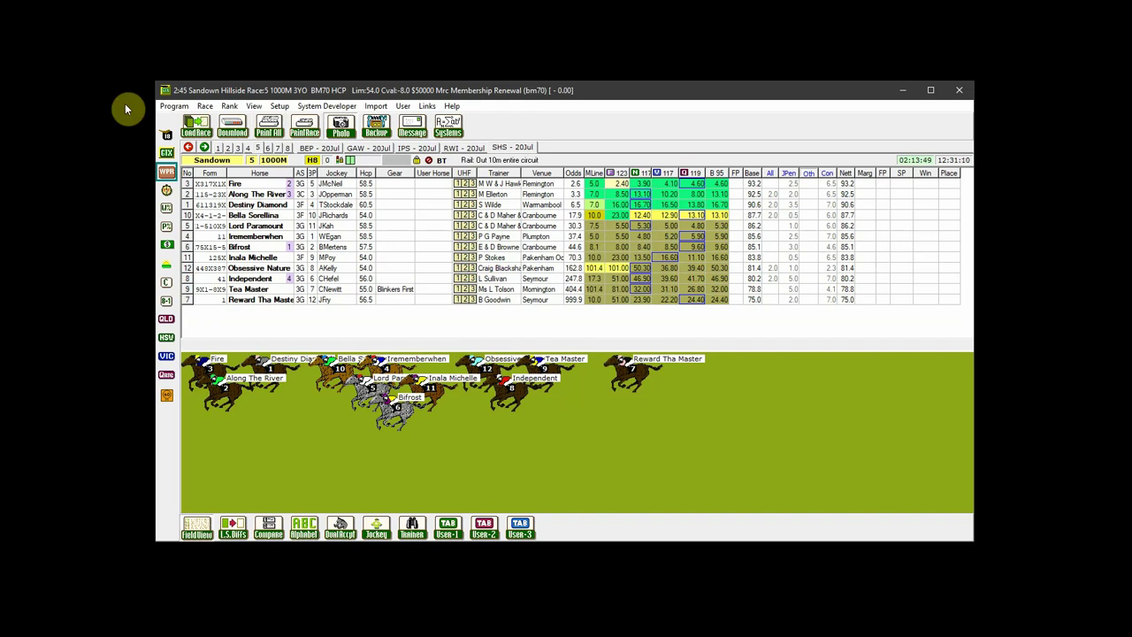
In the Field View's column selection, remove User Horse and add Allowance between Jockey and Allotted Weight.
{"action": "right_click", "coordinate": [823, 327]}
{"action": "left_click", "coordinate": [396, 82]}
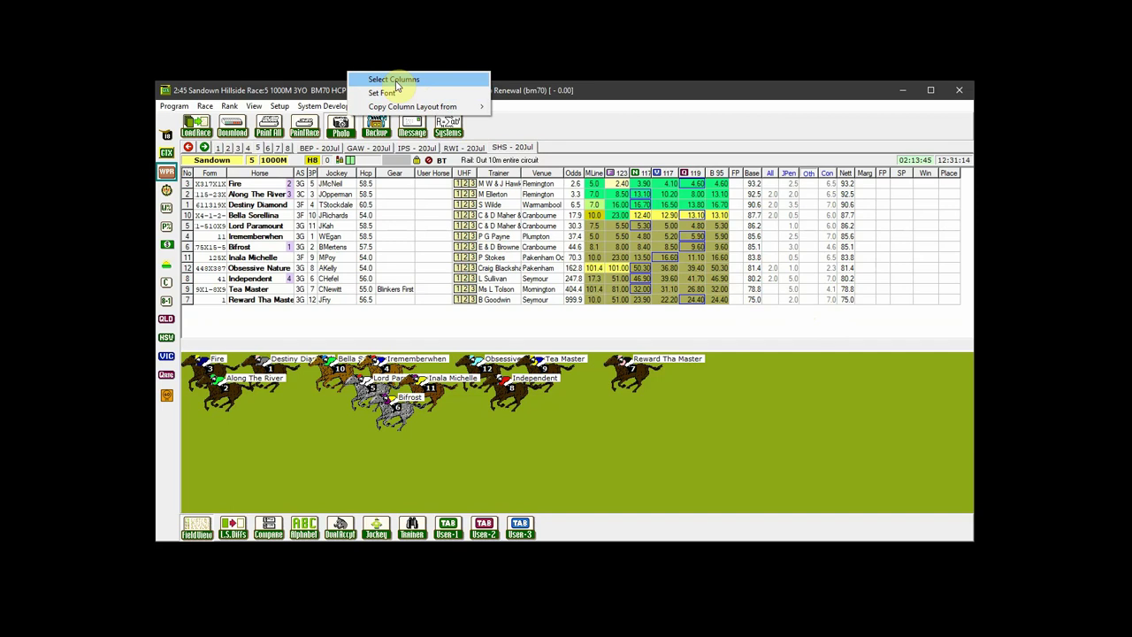
{"action": "left_click", "coordinate": [395, 80]}
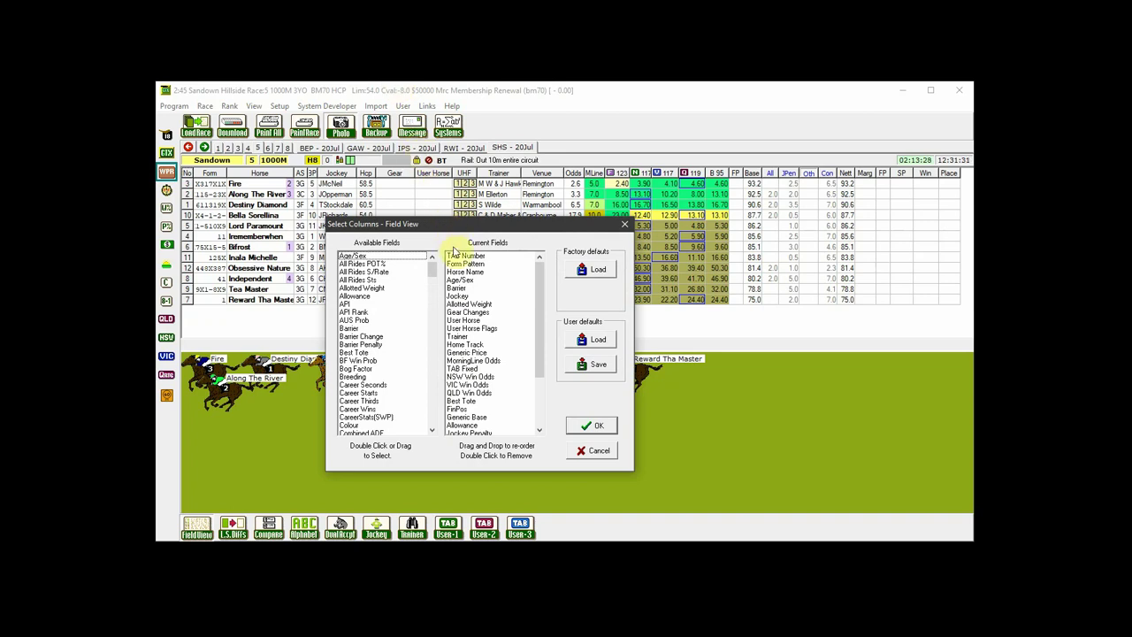
{"action": "double_click", "coordinate": [483, 324]}
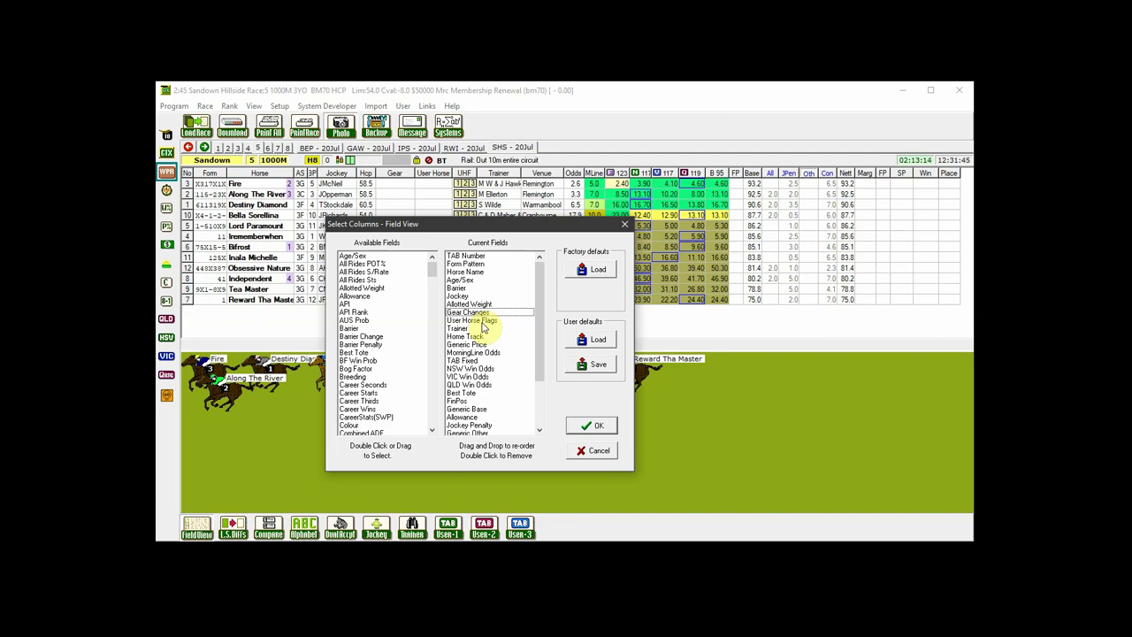
{"action": "left_click", "coordinate": [367, 301]}
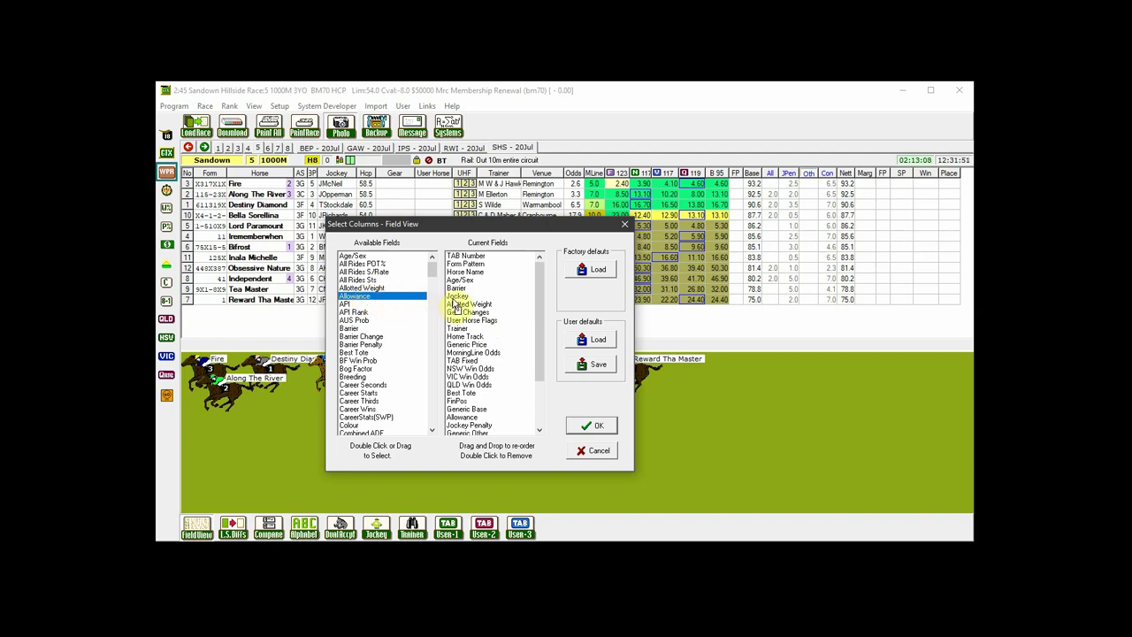
{"action": "left_click_drag", "start_coordinate": [458, 306], "coordinate": [458, 306]}
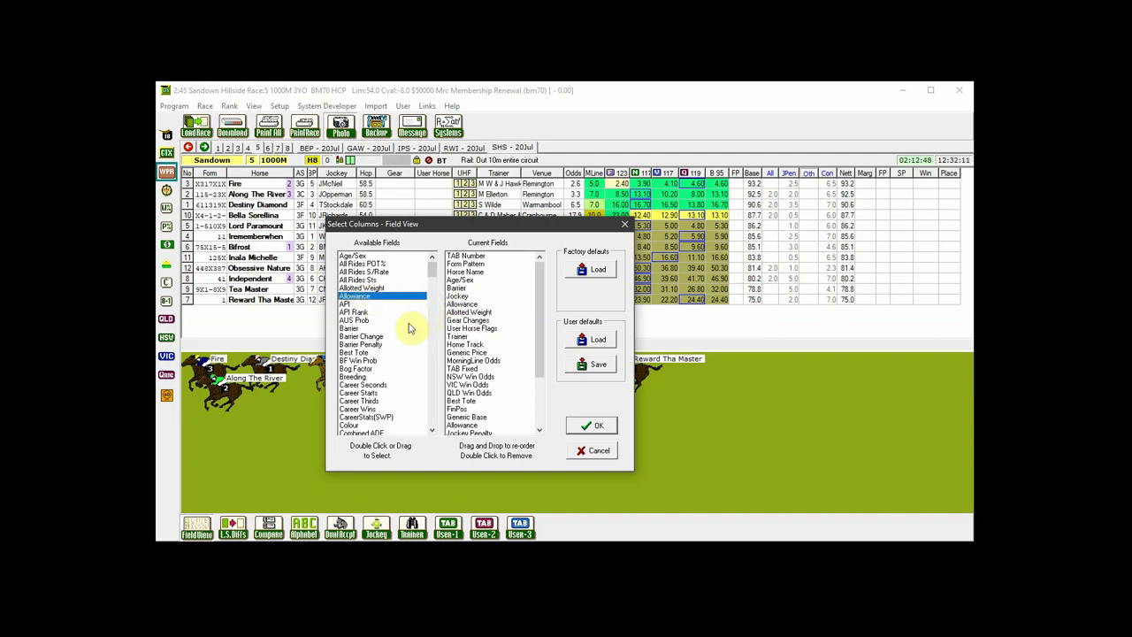
Add Barrier Penalty to the current fields, reorder it to follow Barrier, and apply the new Field View column layout.
{"action": "left_click", "coordinate": [389, 345]}
{"action": "left_click_drag", "start_coordinate": [389, 345], "coordinate": [537, 425]}
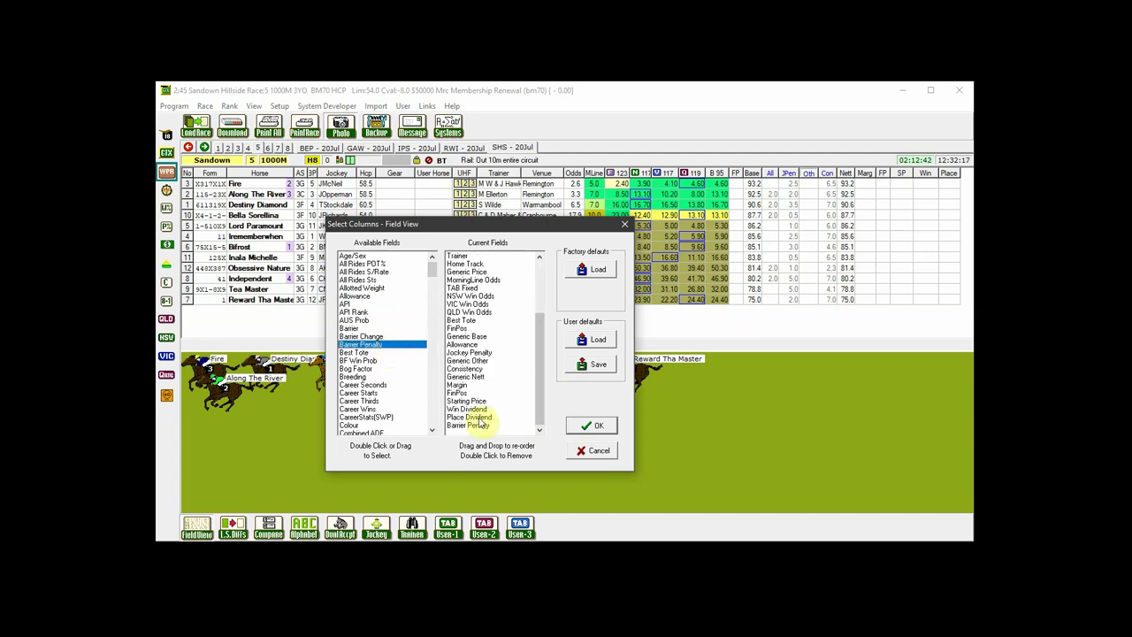
{"action": "left_click", "coordinate": [482, 426]}
{"action": "left_click_drag", "start_coordinate": [478, 400], "coordinate": [464, 263]}
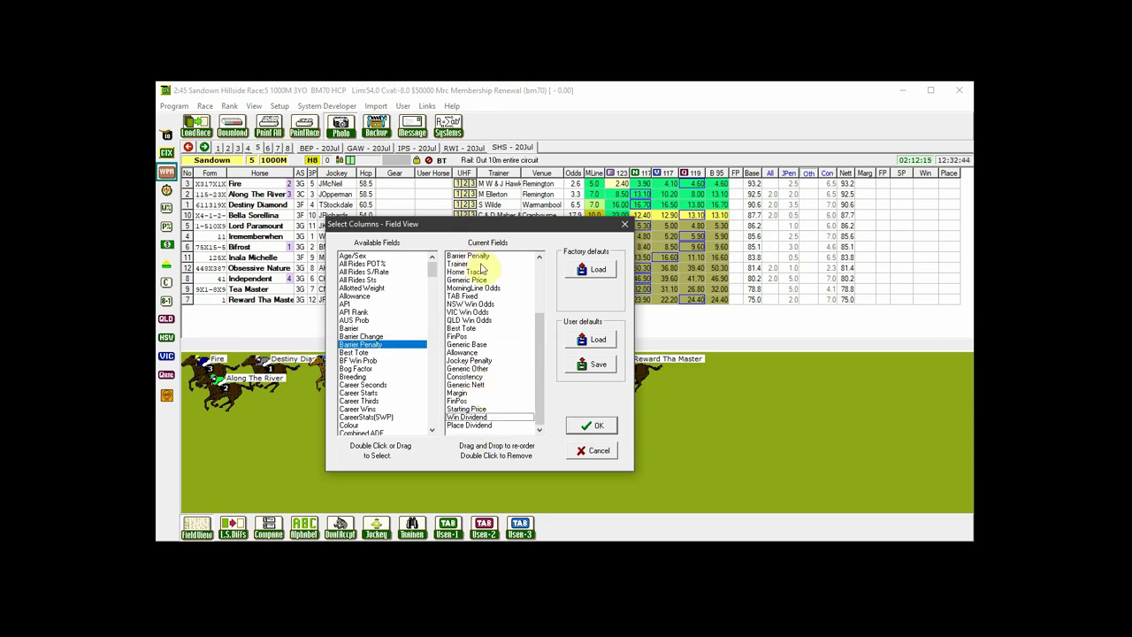
{"action": "scroll", "coordinate": [473, 262], "scroll_direction": "up", "scroll_amount": 1}
{"action": "scroll", "coordinate": [476, 261], "scroll_direction": "up", "scroll_amount": 1}
{"action": "scroll", "coordinate": [476, 262], "scroll_direction": "up", "scroll_amount": 1}
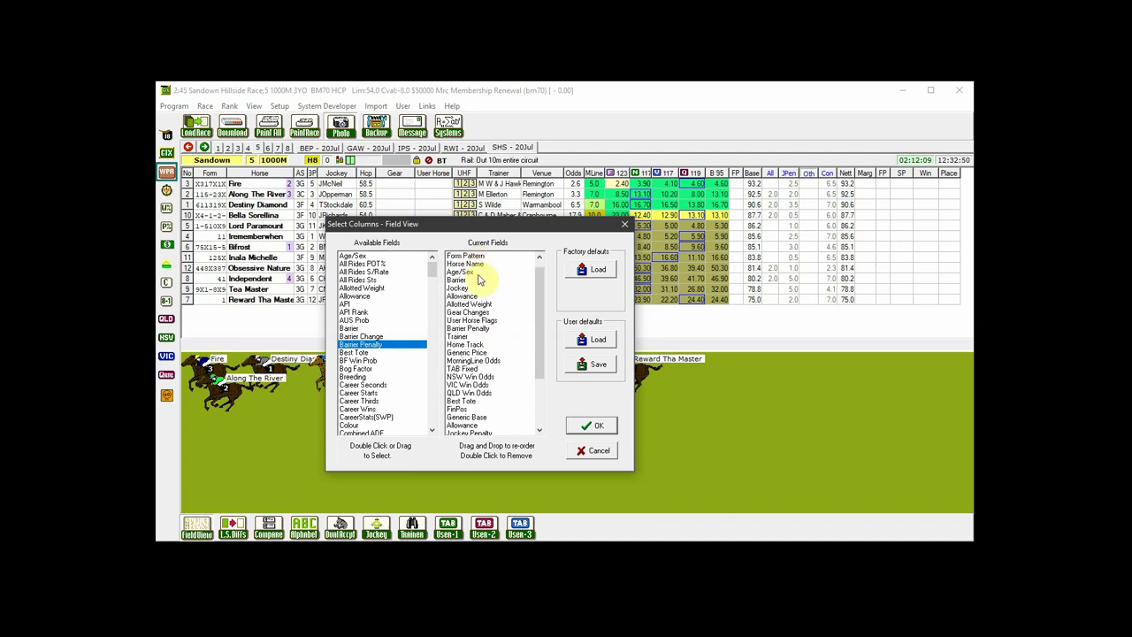
{"action": "left_click_drag", "start_coordinate": [466, 334], "coordinate": [458, 290]}
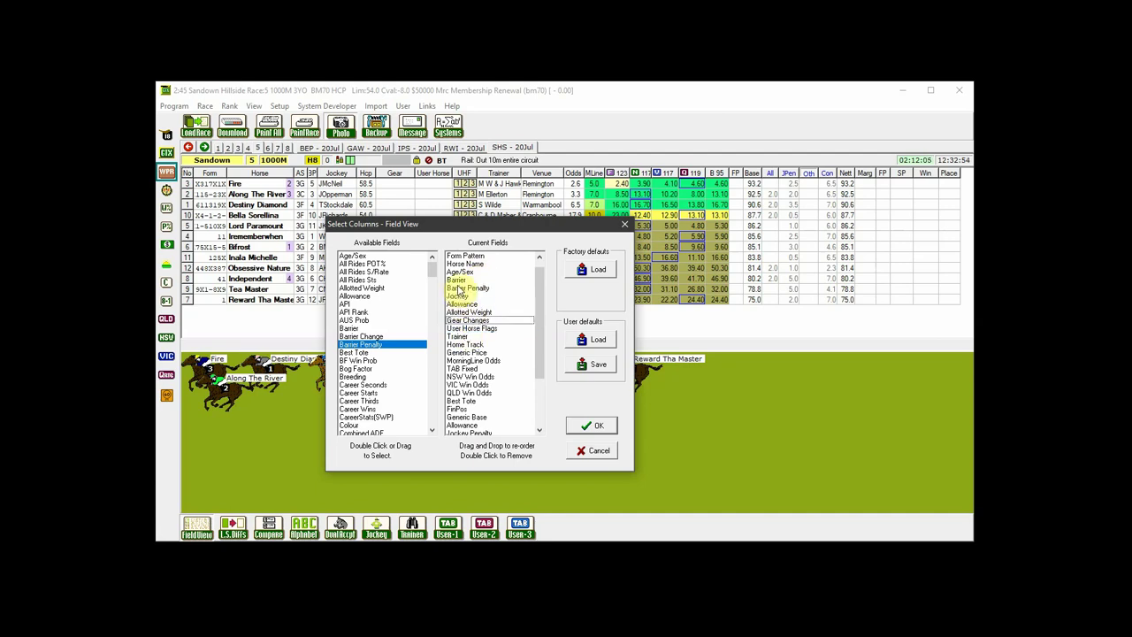
{"action": "left_click", "coordinate": [602, 428]}
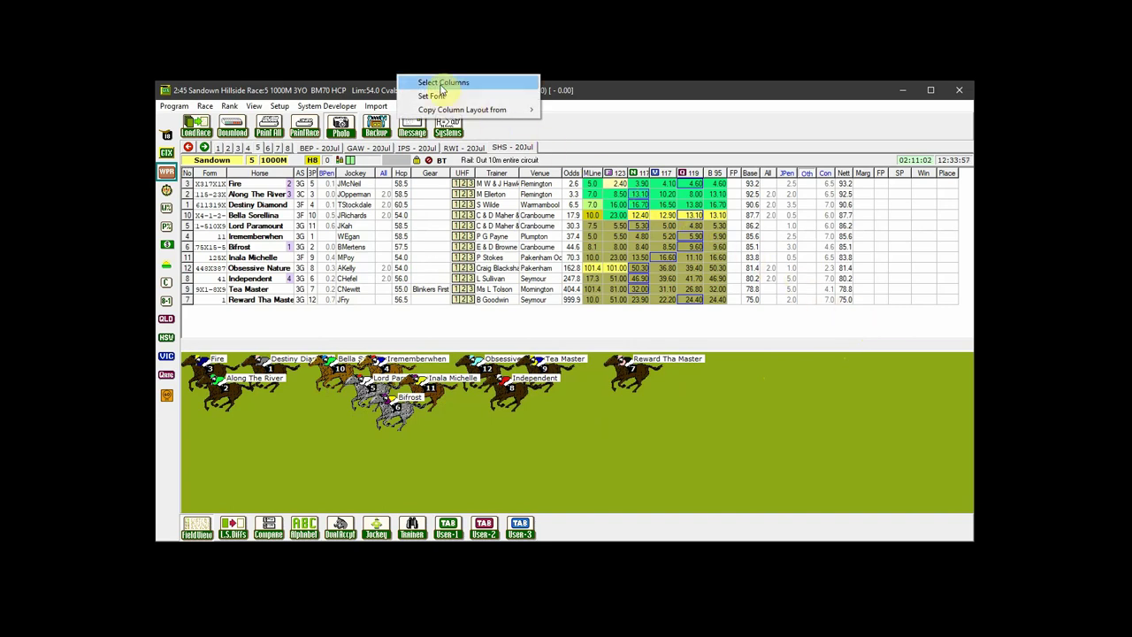
Save the current Field View column selection as the user defaults, overwriting the previous ones.
{"action": "left_click", "coordinate": [441, 84]}
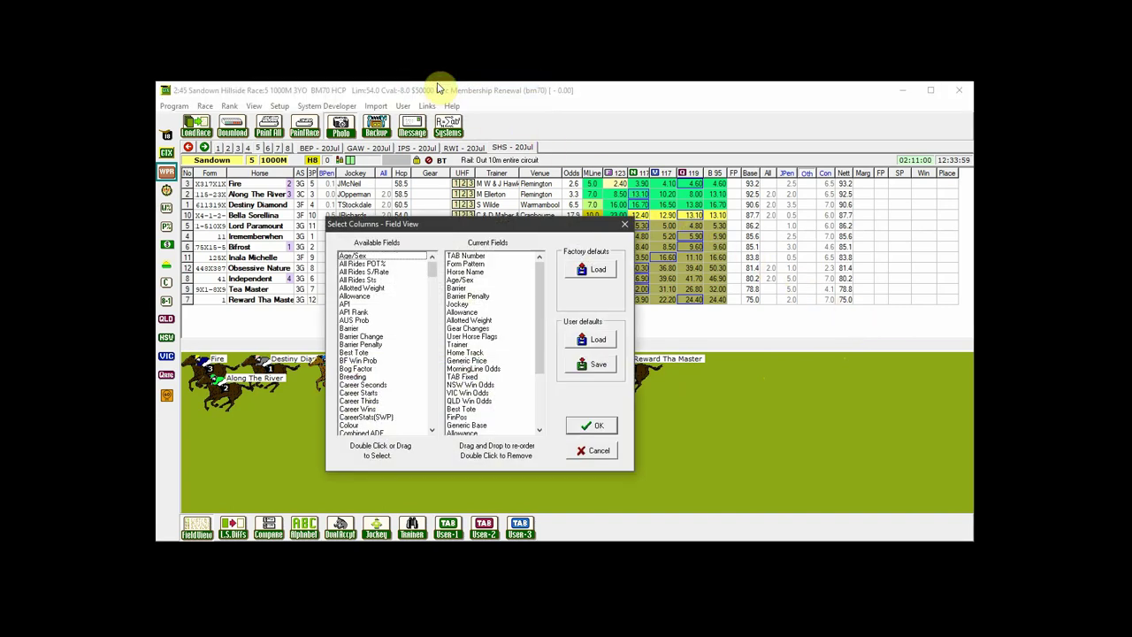
{"action": "left_click", "coordinate": [597, 366]}
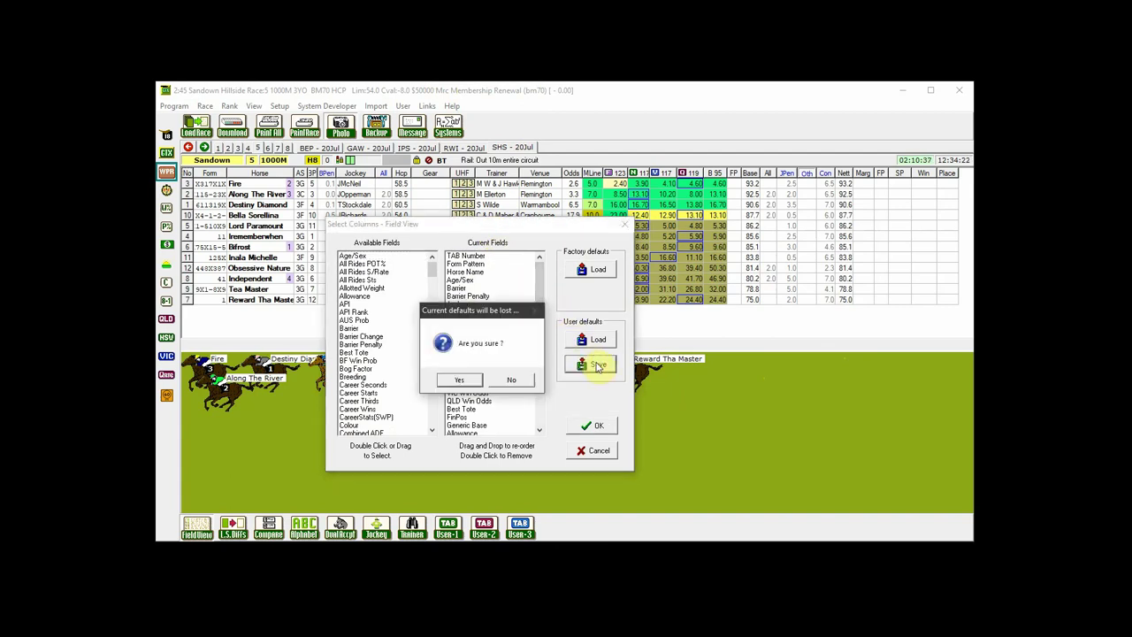
{"action": "left_click", "coordinate": [459, 381]}
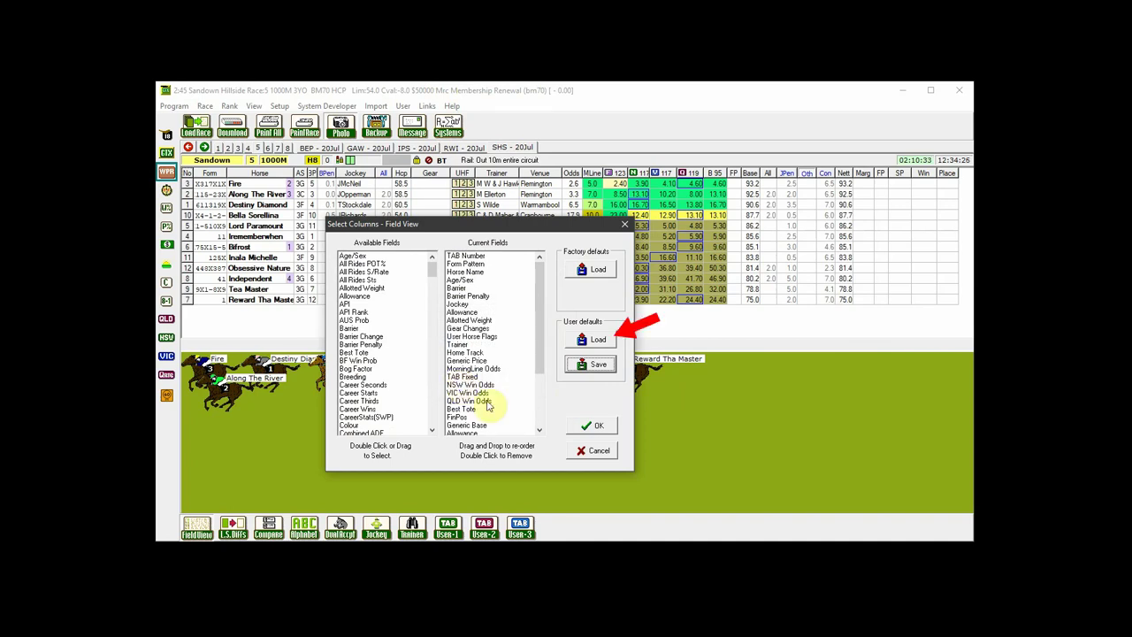
{"action": "left_click", "coordinate": [586, 430]}
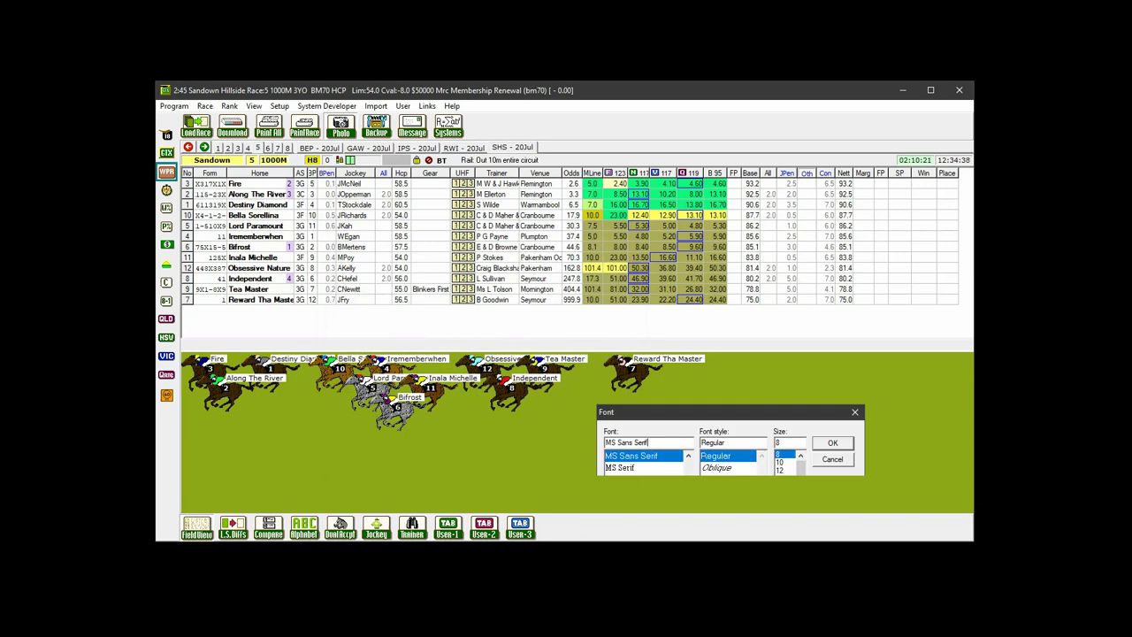
Change the Field View font to Verdana, Regular, size 8.
{"action": "key", "text": "Escape"}
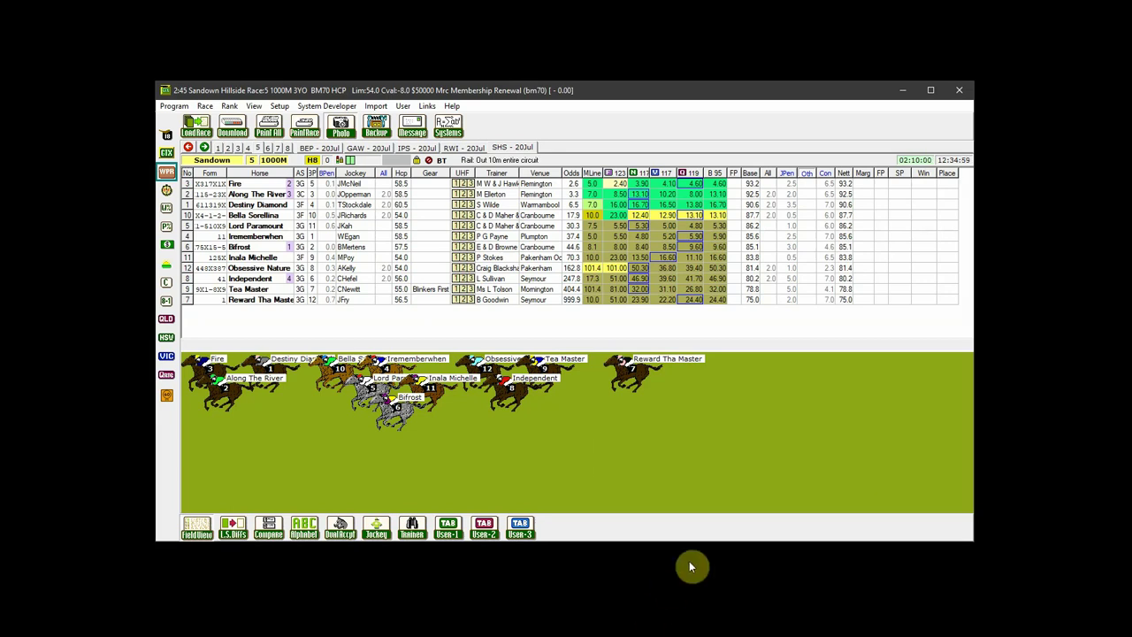
{"action": "right_click", "coordinate": [912, 329]}
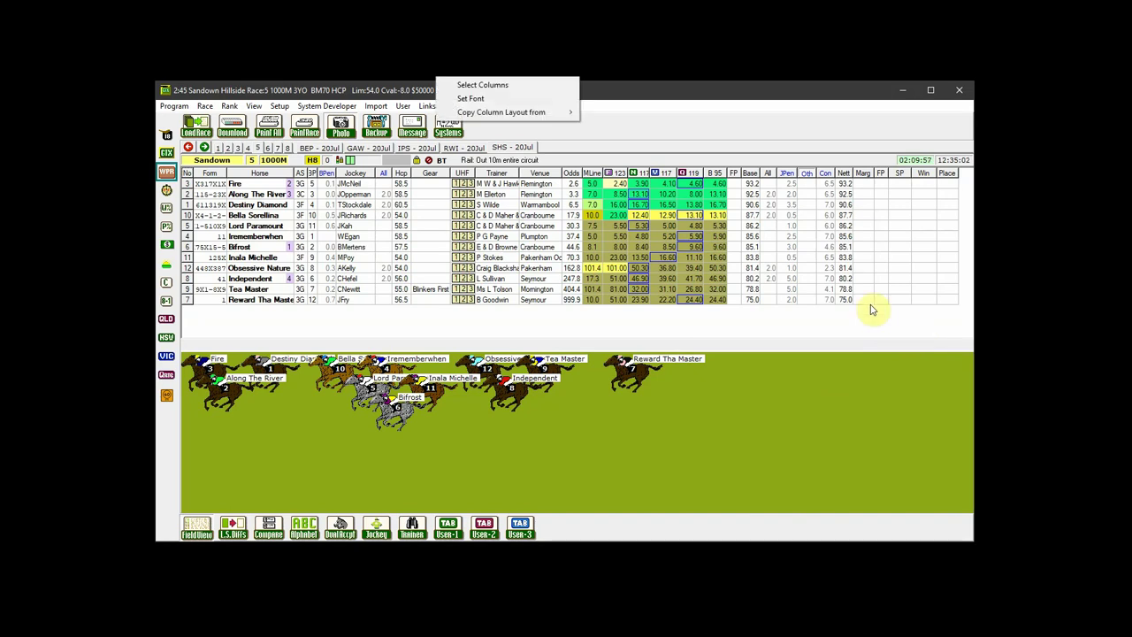
{"action": "left_click", "coordinate": [498, 99]}
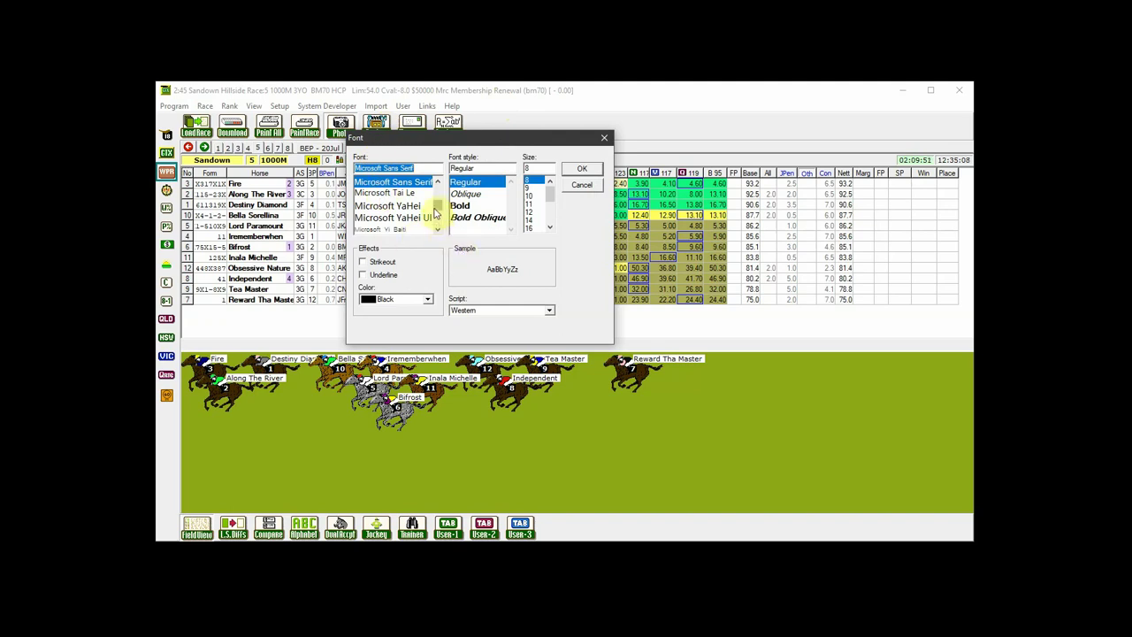
{"action": "scroll", "coordinate": [437, 232], "scroll_direction": "down", "scroll_amount": 5}
{"action": "scroll", "coordinate": [437, 232], "scroll_direction": "down", "scroll_amount": 3}
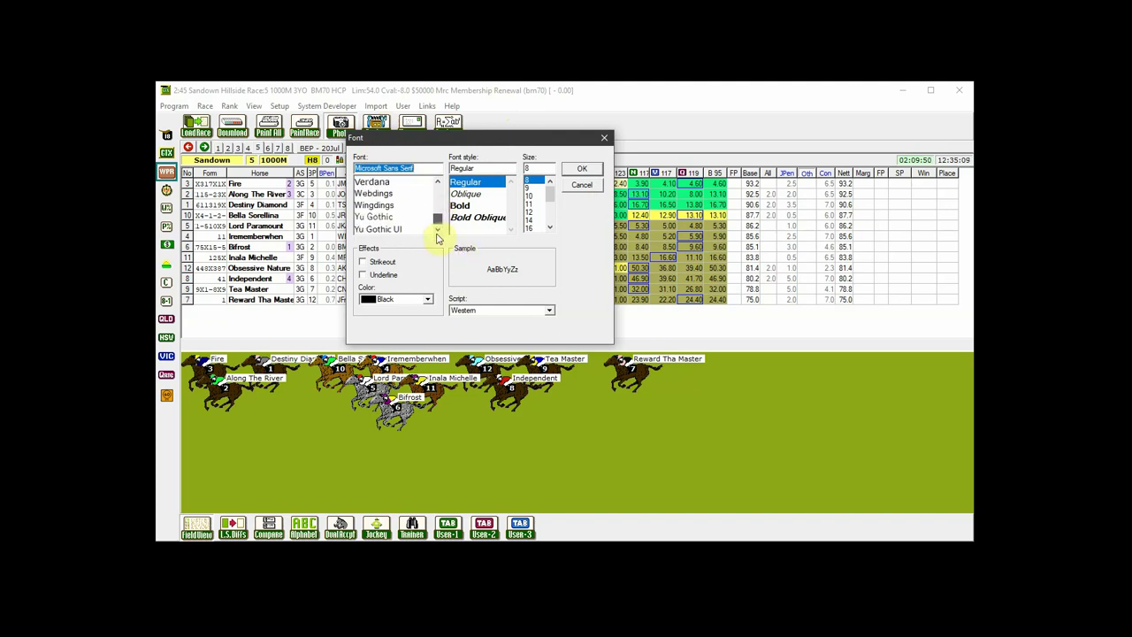
{"action": "left_click", "coordinate": [387, 184]}
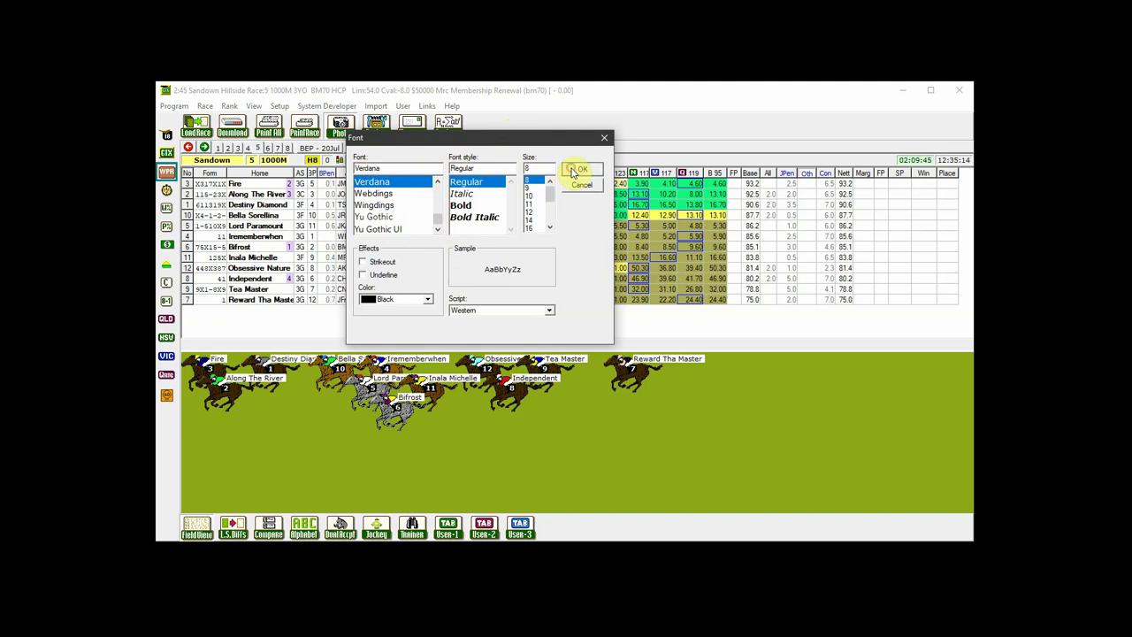
{"action": "left_click", "coordinate": [577, 169]}
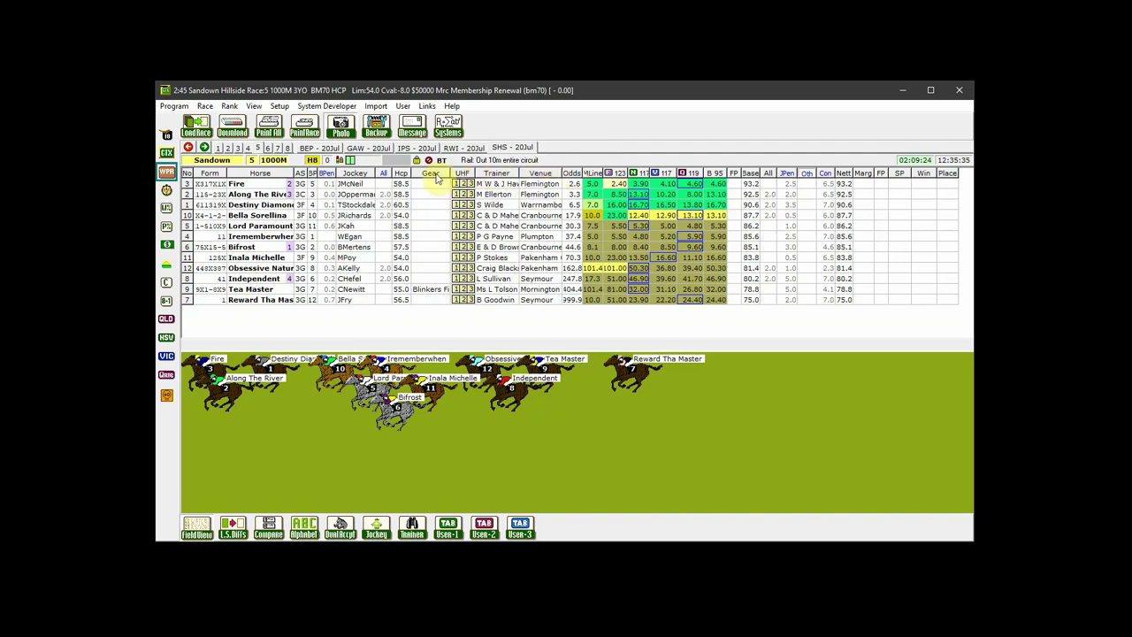
View the black book editor for the horse Fire and close it without adding the horse.
{"action": "double_click", "coordinate": [260, 187]}
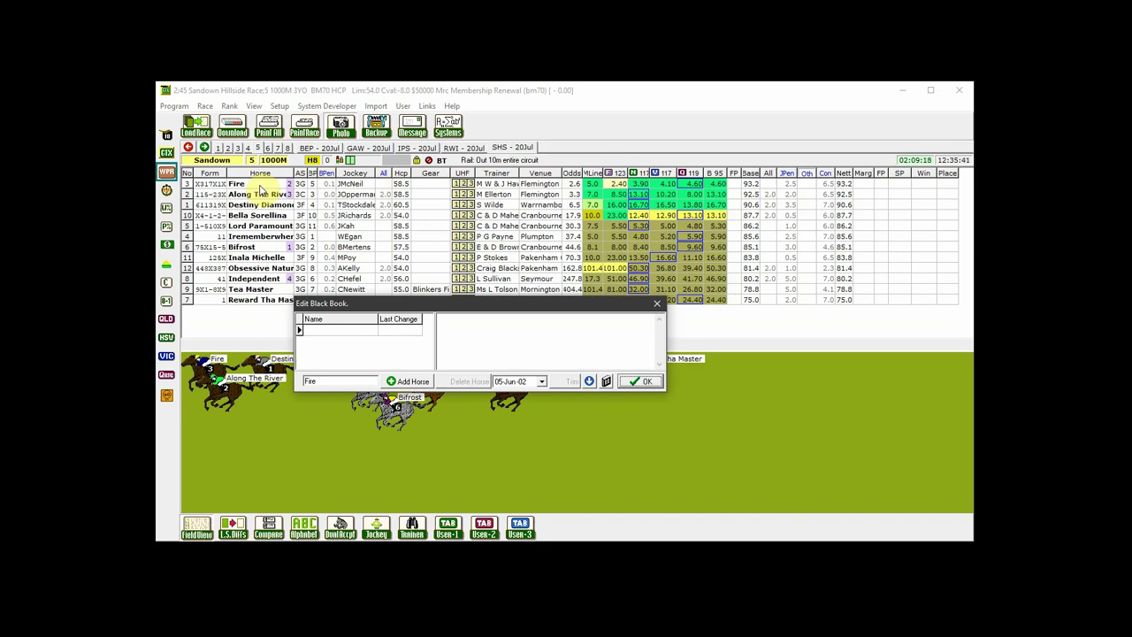
{"action": "left_click", "coordinate": [642, 381]}
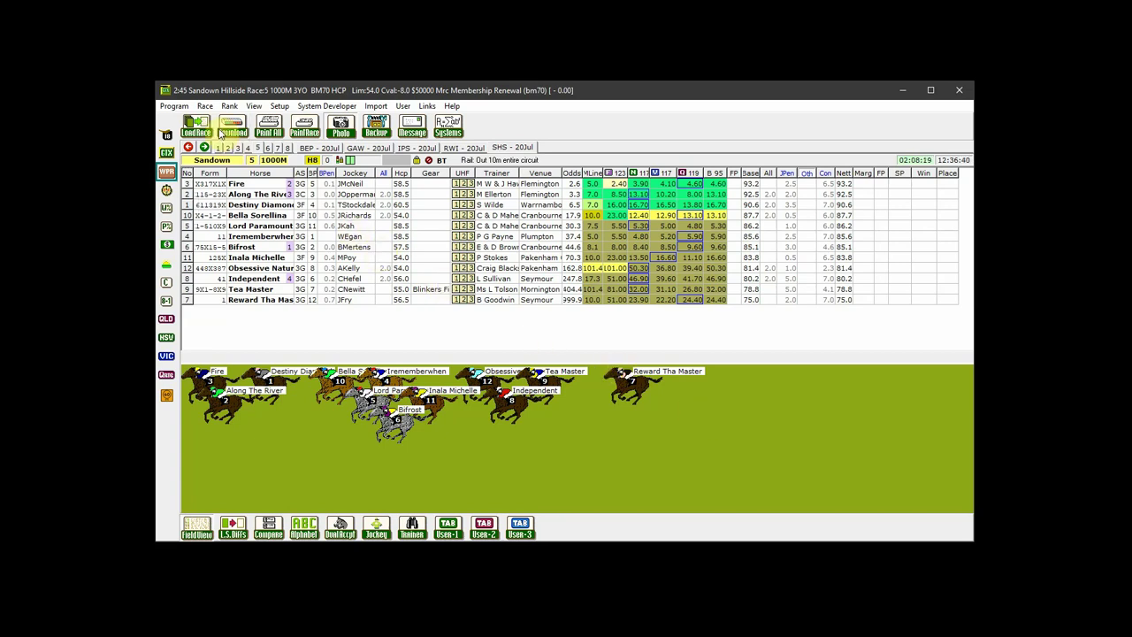
Save the whole program's current configuration as the user defaults, overwriting all previously saved ones.
{"action": "left_click", "coordinate": [180, 107]}
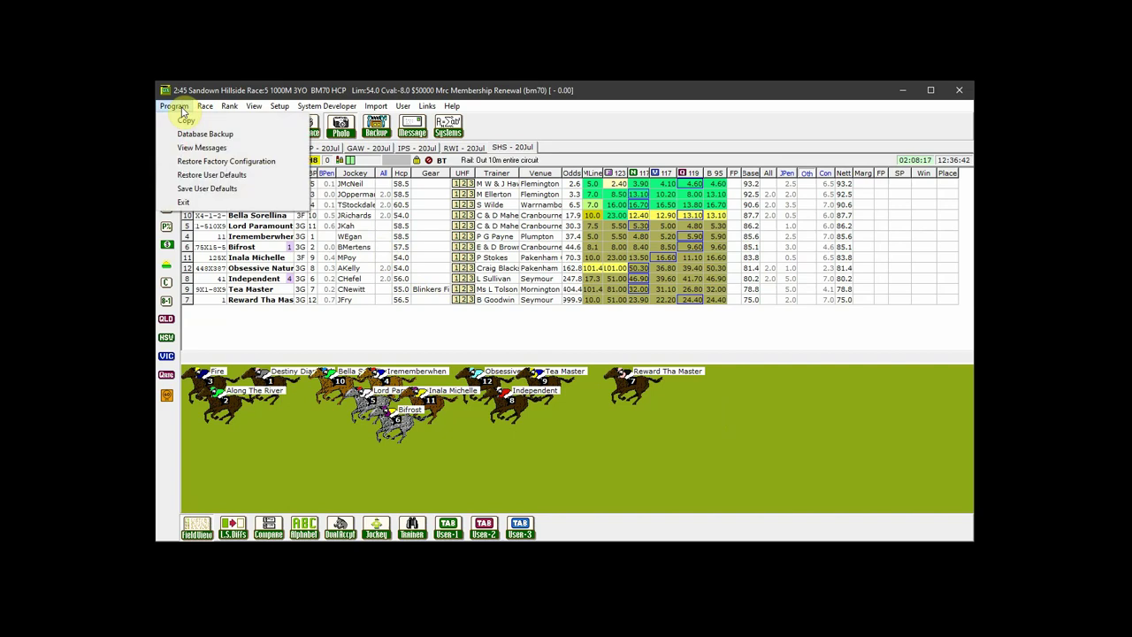
{"action": "left_click", "coordinate": [194, 189]}
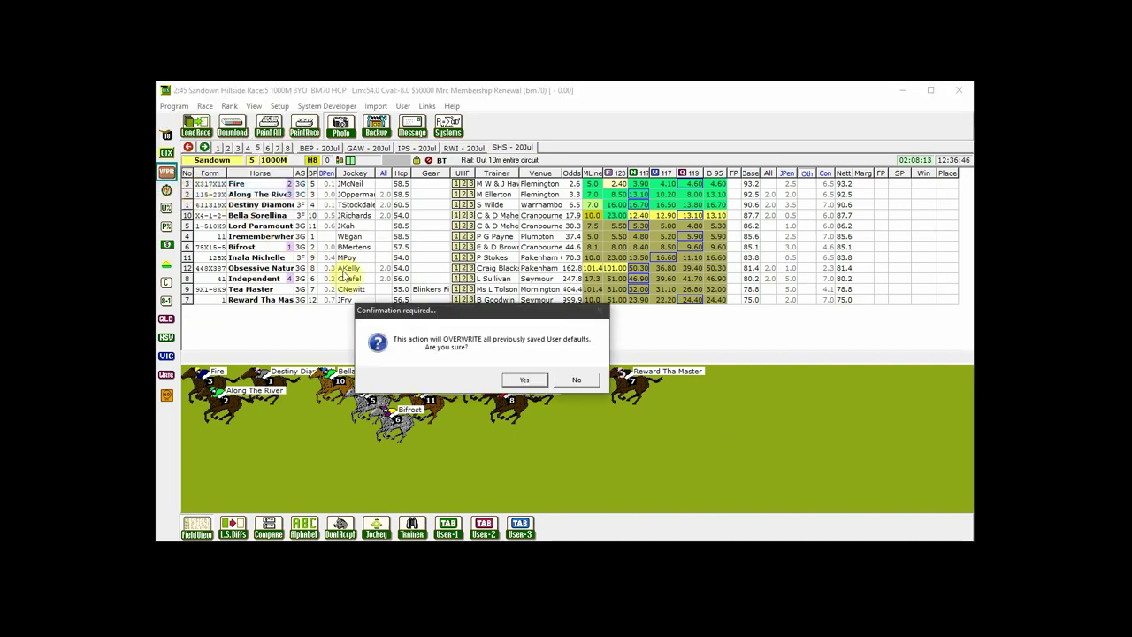
{"action": "left_click", "coordinate": [526, 381]}
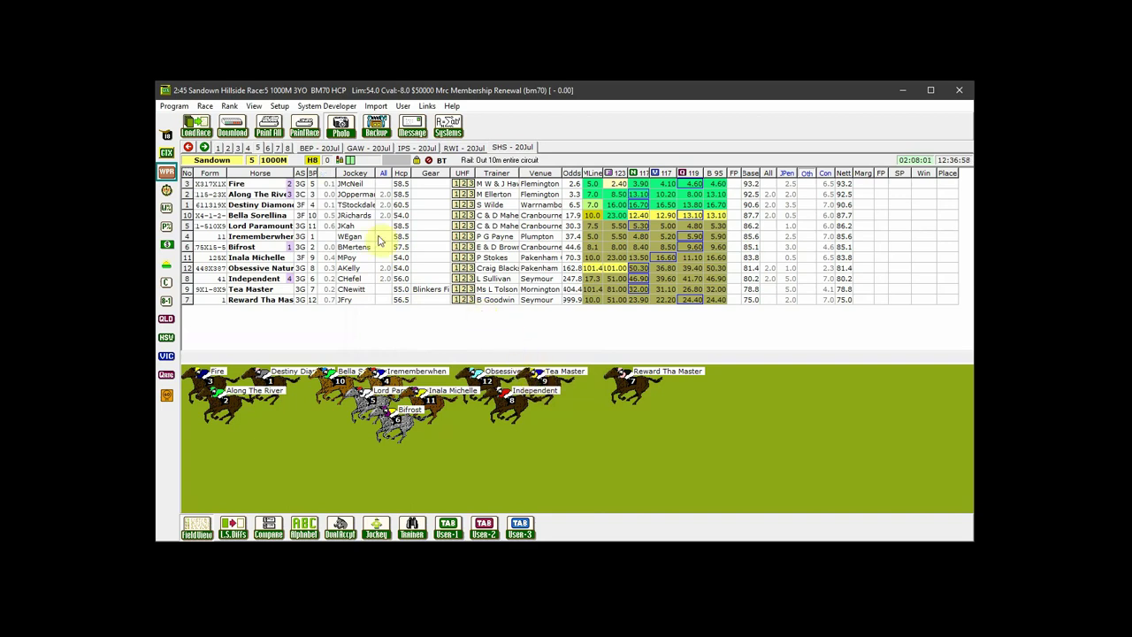
Restore the previously saved user defaults for the program.
{"action": "left_click", "coordinate": [176, 107]}
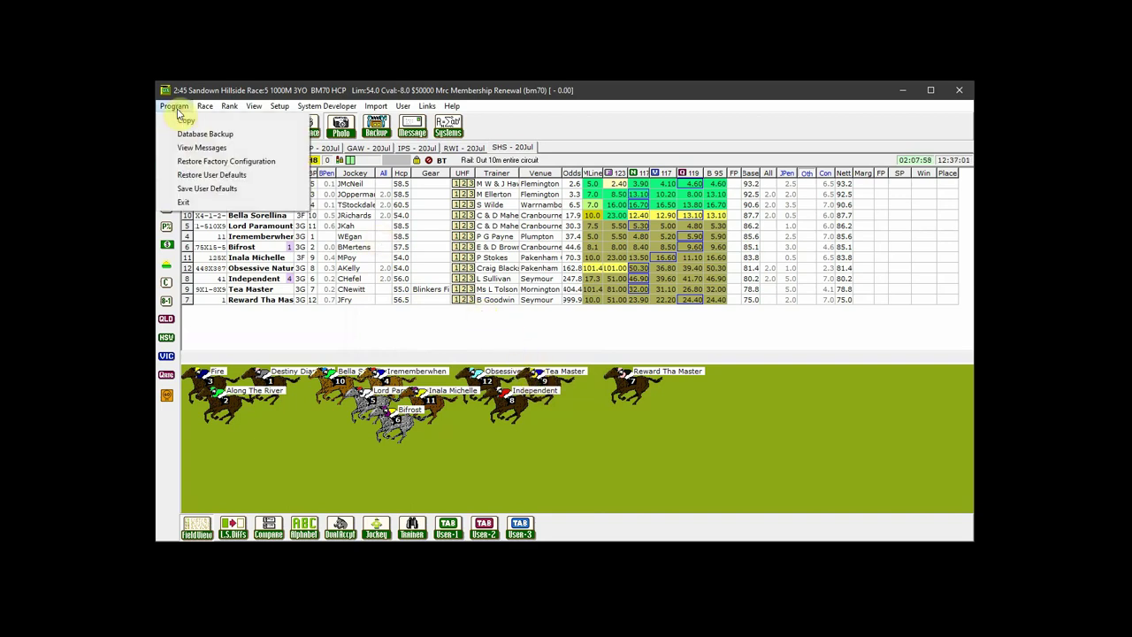
{"action": "left_click", "coordinate": [264, 180]}
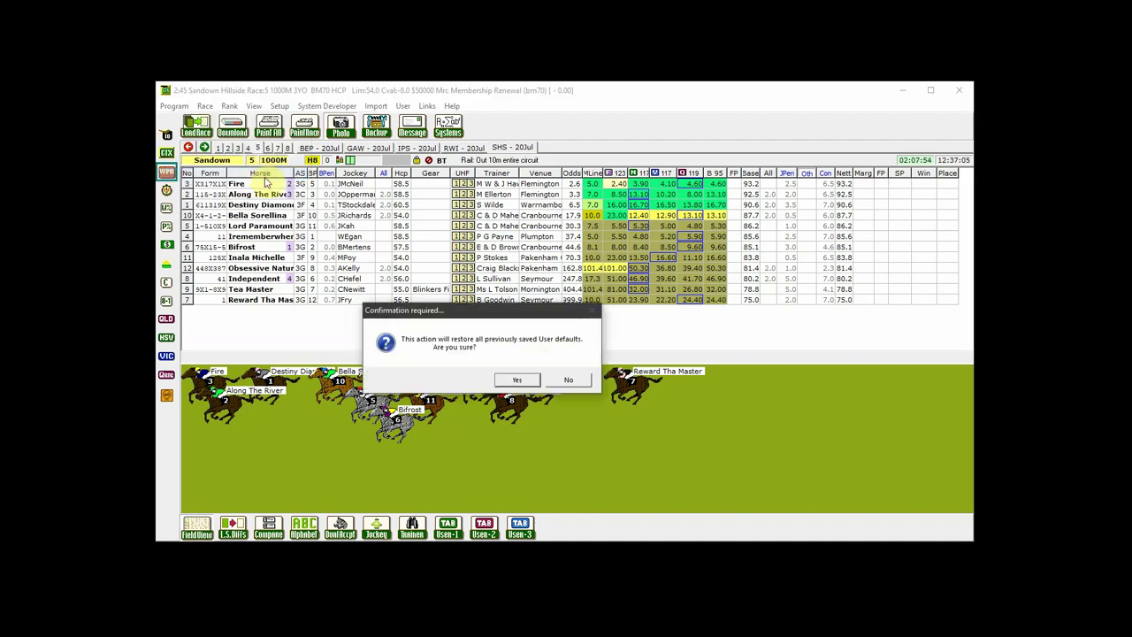